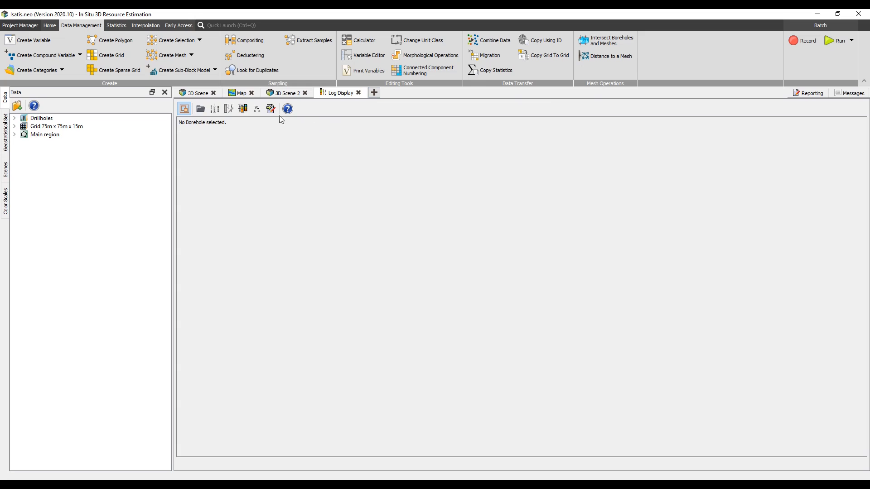
Compute variable statistics for Fe in the Drillholes Assay table.
left_click(200, 93)
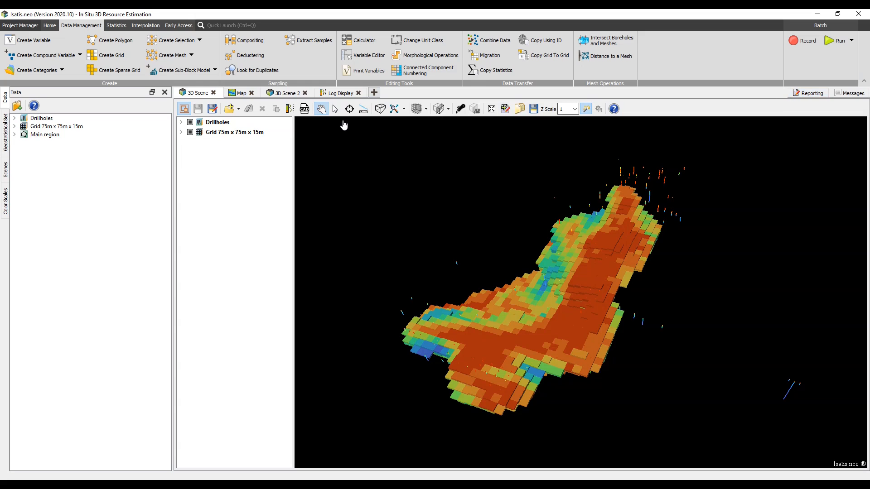
left_click(15, 118)
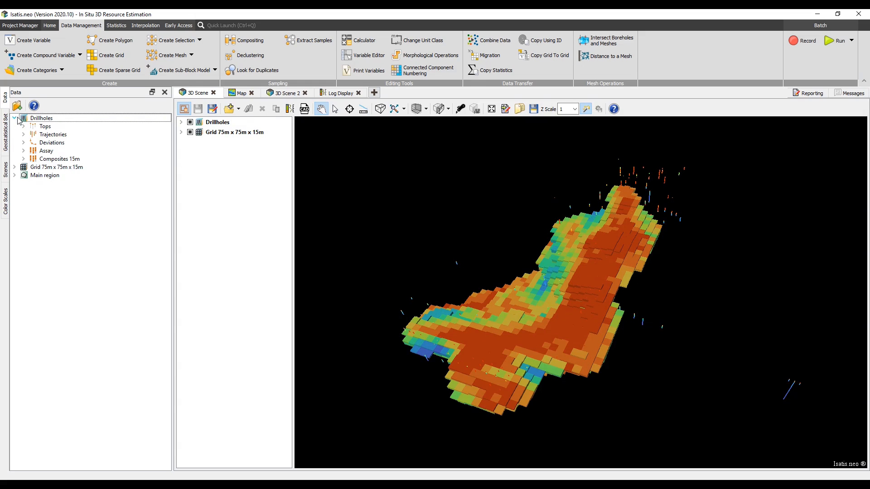
left_click(23, 151)
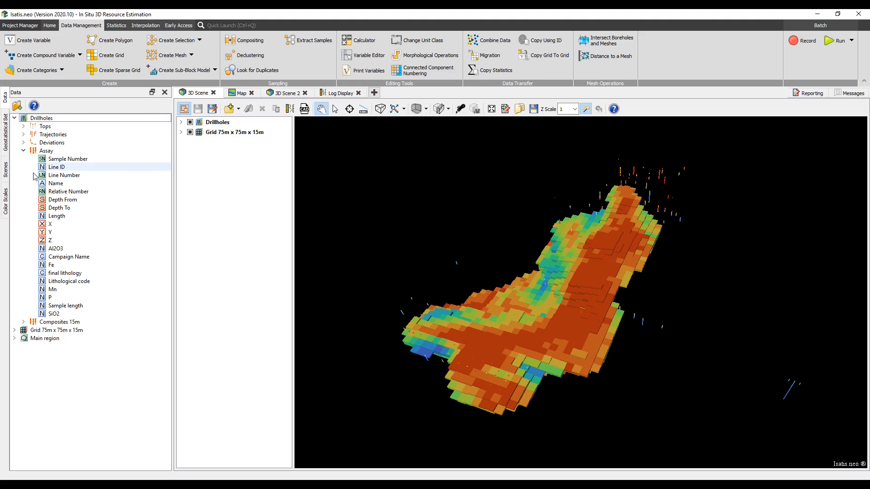
left_click(52, 265)
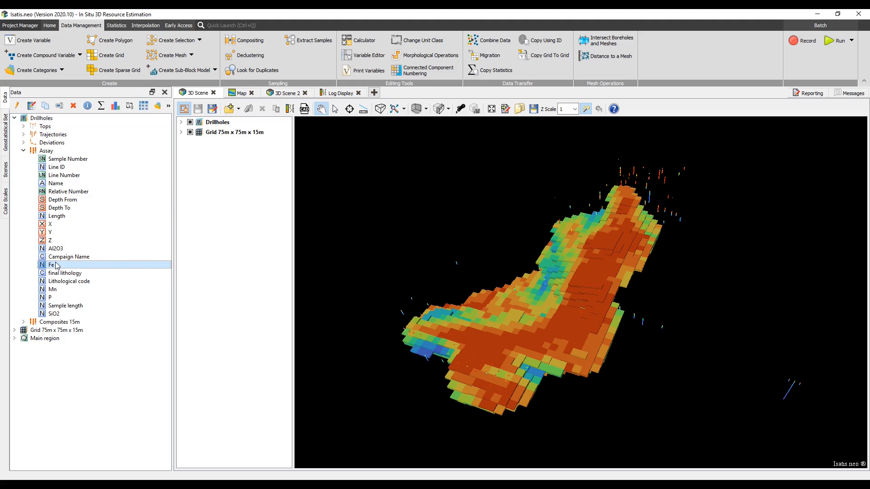
right_click(56, 266)
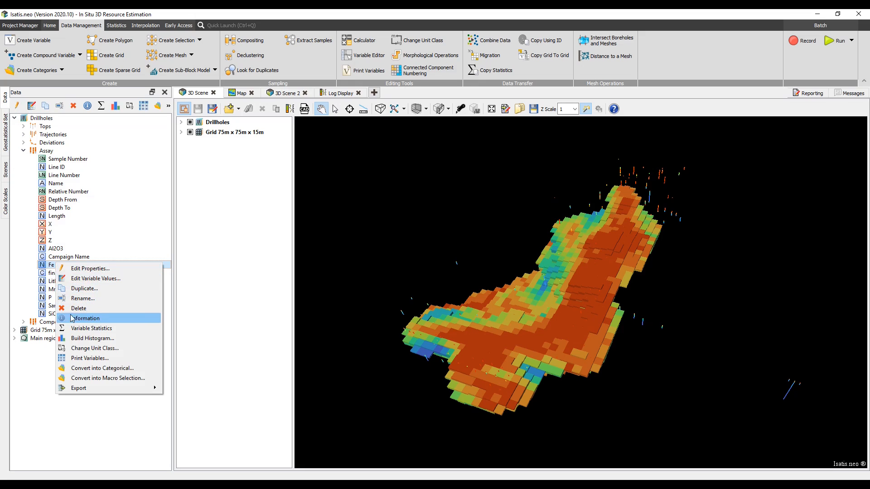
left_click(73, 329)
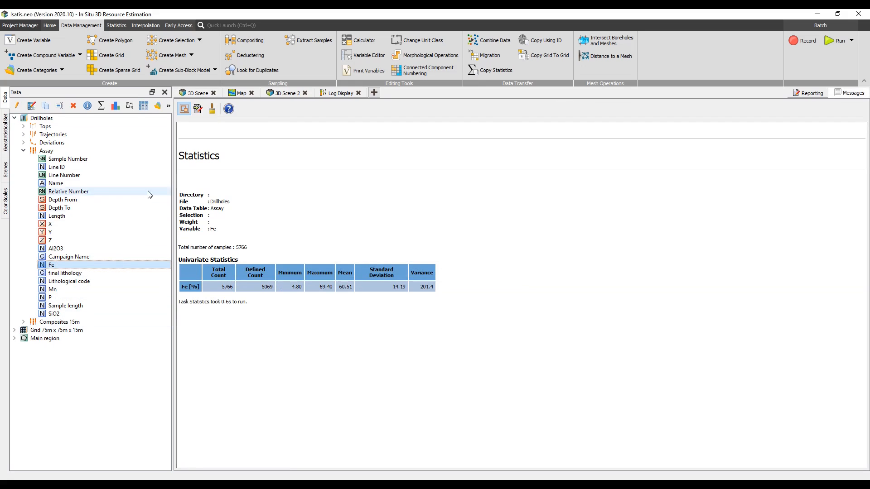
Create the 'mask outside' selection on Drillholes / Tops from the Main region polygon, Zone 1, keeping samples inside at least one polygon.
left_click(195, 94)
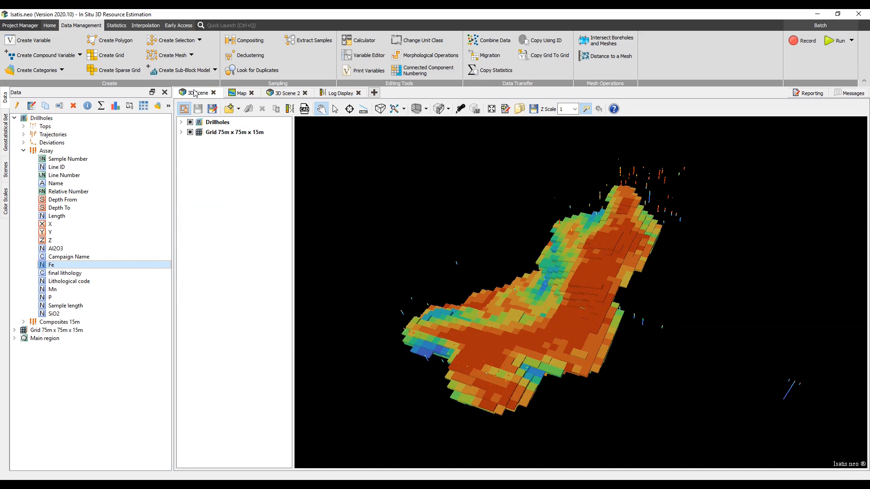
left_click(190, 41)
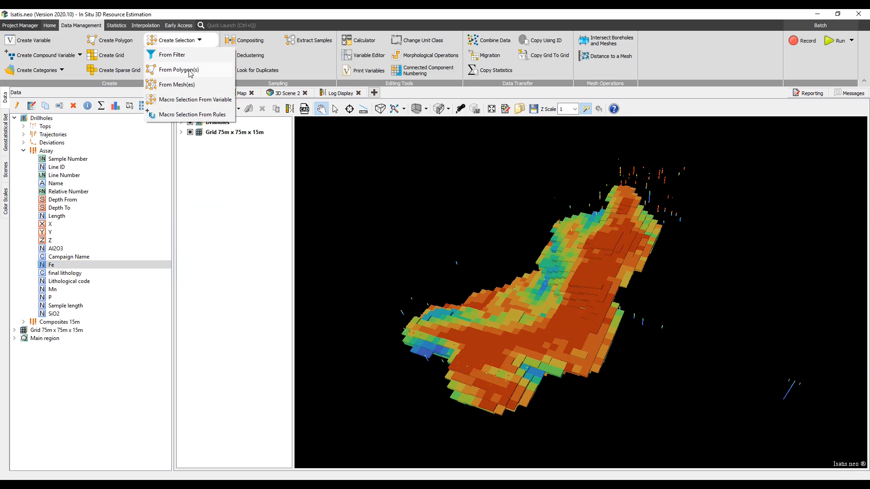
left_click(190, 71)
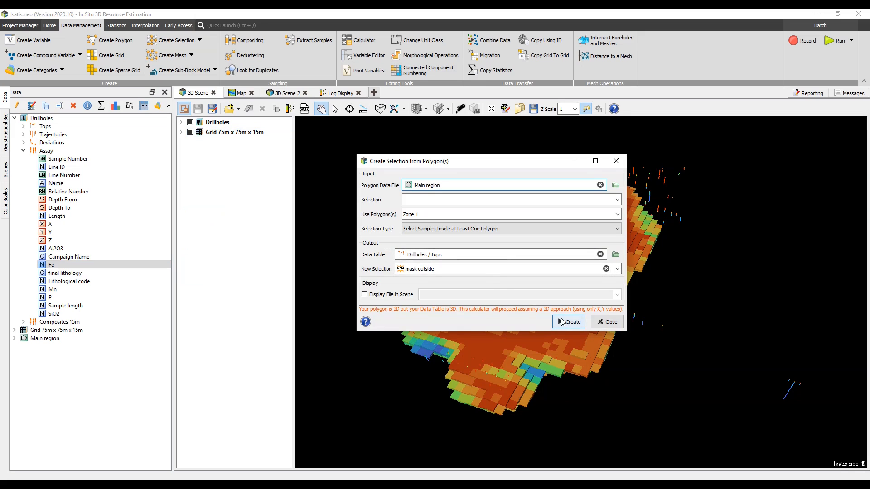
left_click(562, 323)
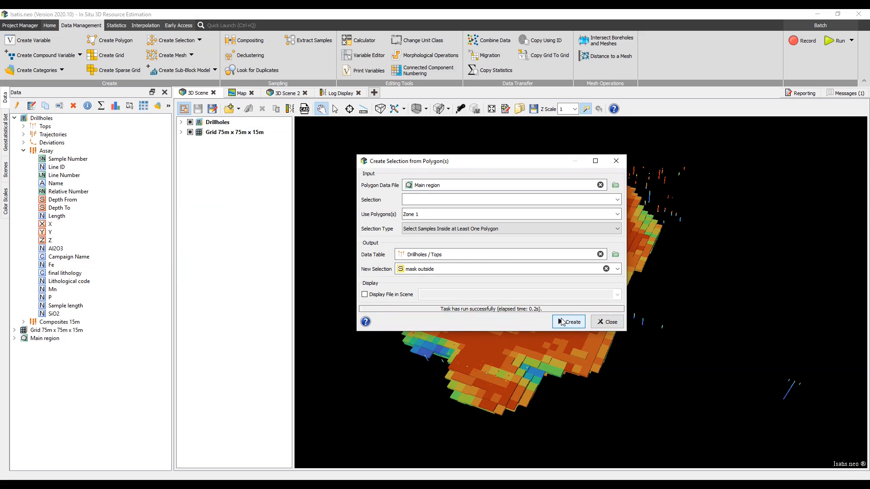
Create a 'mask inside' selection from the same polygon keeping samples outside all polygons, and close the dialog.
left_click(487, 231)
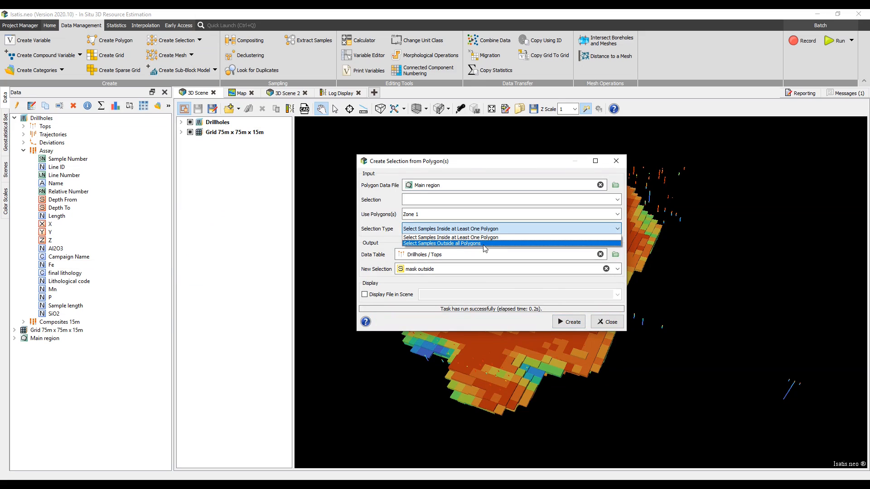
left_click(484, 244)
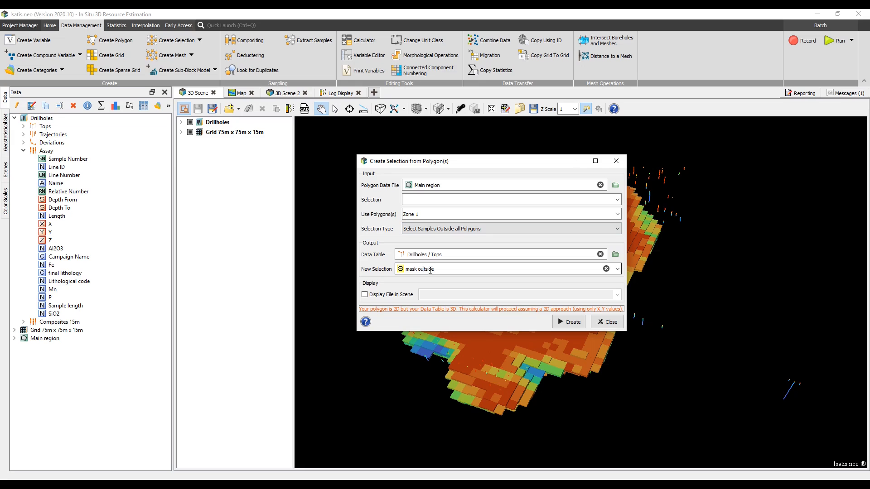
key("Left")
key("Left")
key("Left")
key("Left")
key("BackSpace")
key("BackSpace")
key("BackSpace")
type("in")
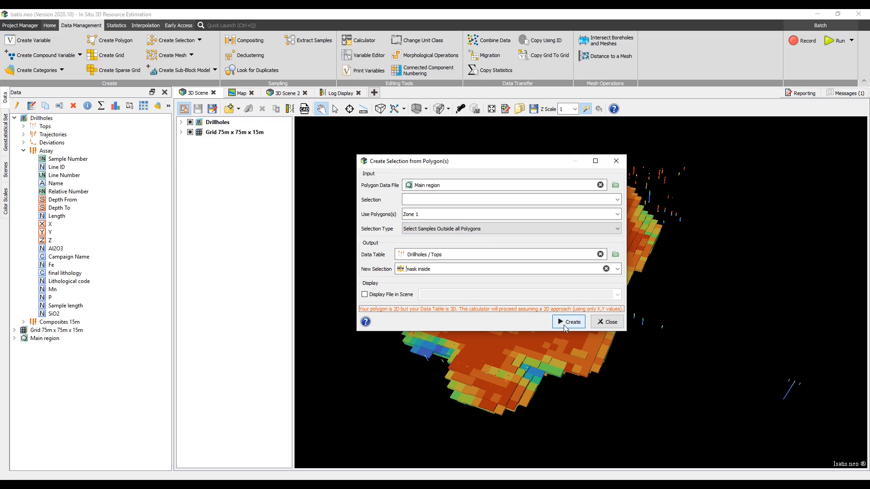
left_click(564, 325)
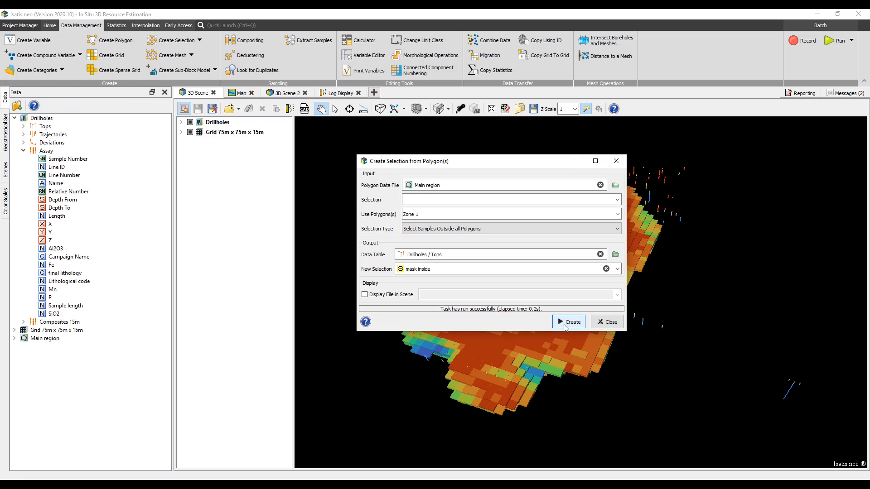
left_click(610, 322)
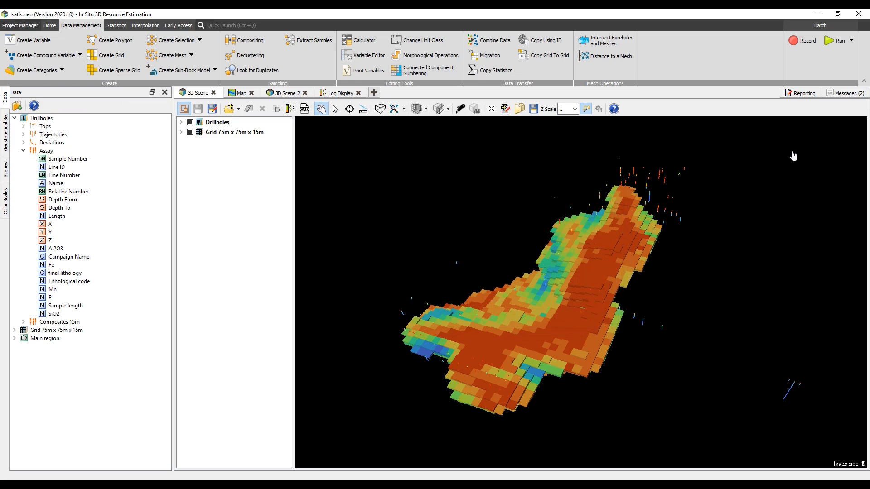
Review the report of the selection runs.
left_click(831, 95)
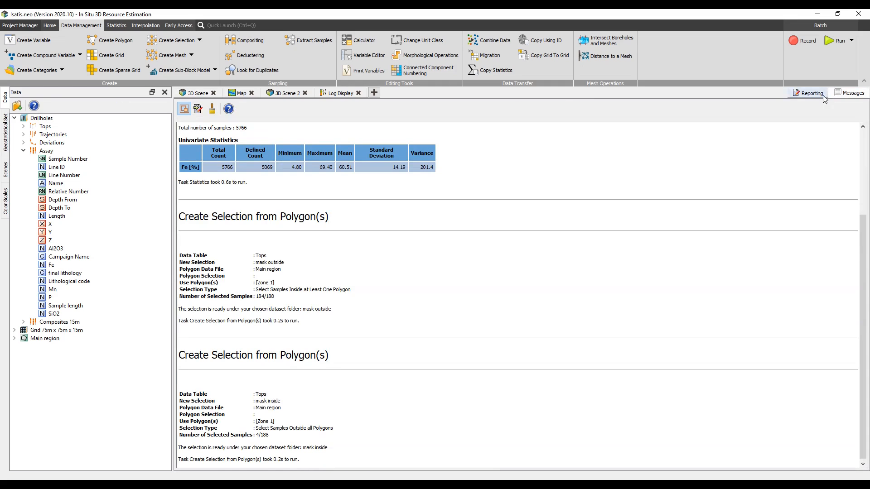
left_click(191, 95)
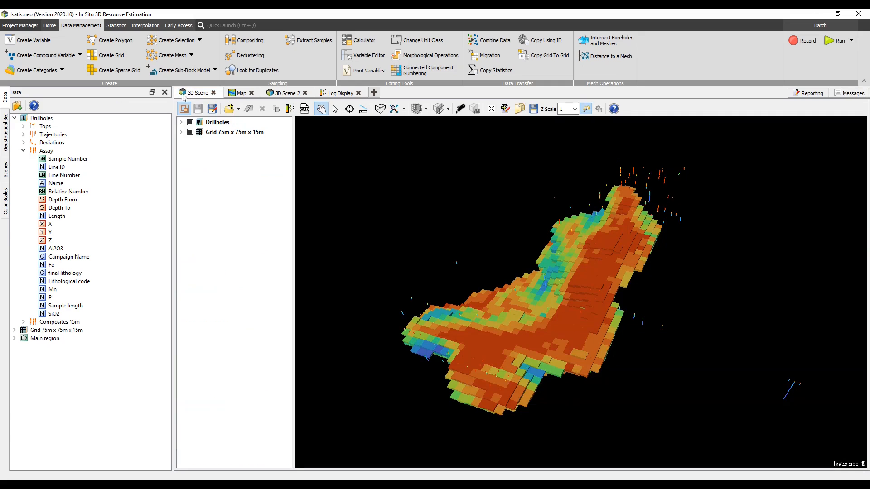
Open the Rainbow color scale in the color scale editor.
left_click(6, 199)
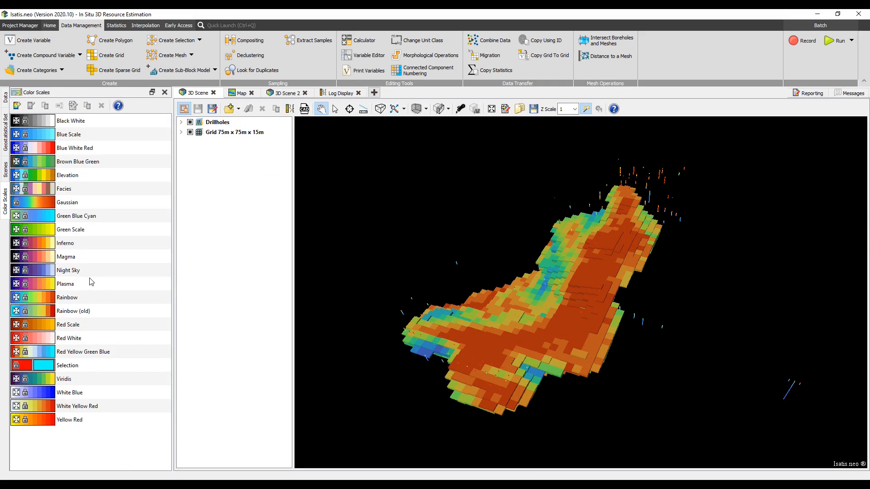
left_click(103, 301)
right_click(103, 301)
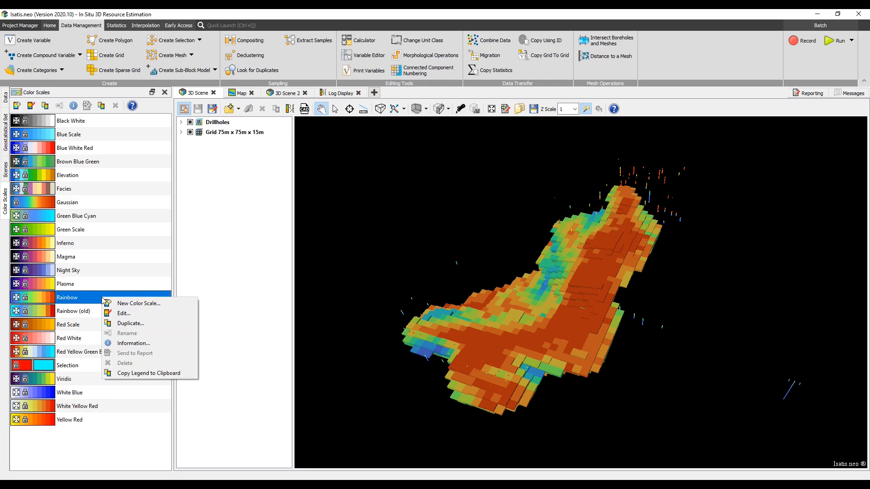
left_click(120, 313)
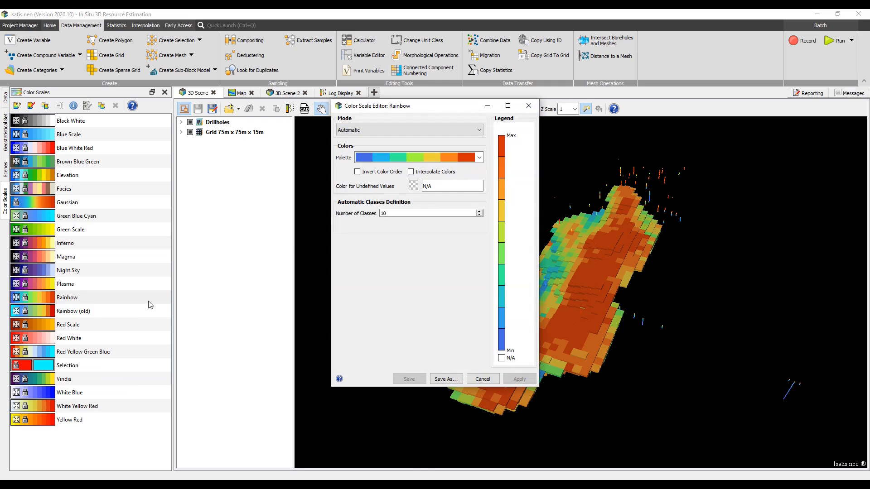
left_click_drag(428, 109, 262, 151)
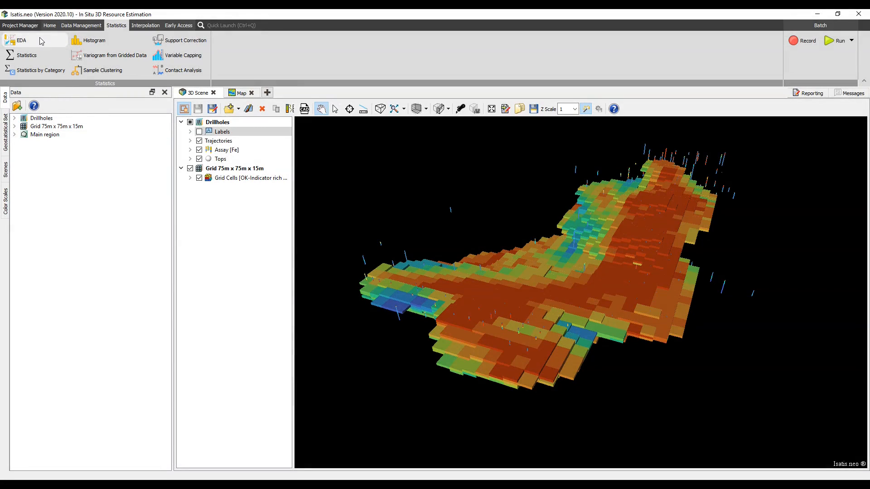
Open Exploratory Data Analysis with automatic apply enabled and create an experimental variogram of Al2O3.
left_click(41, 41)
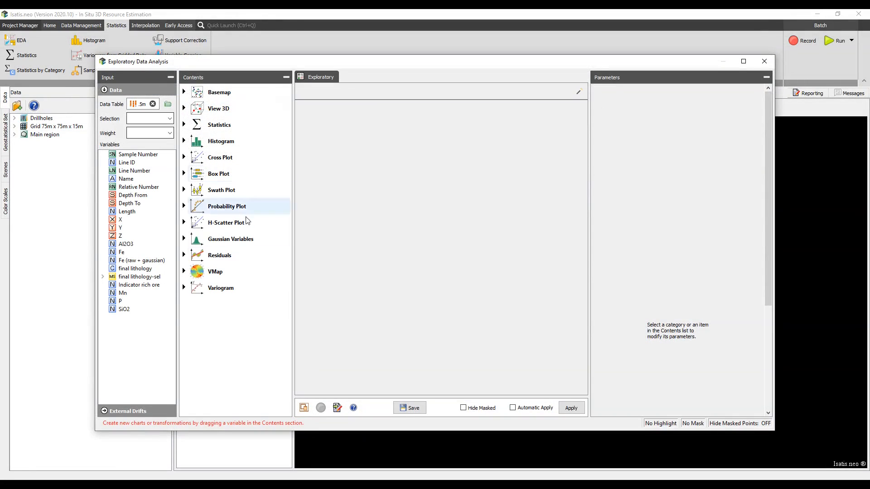
left_click(513, 408)
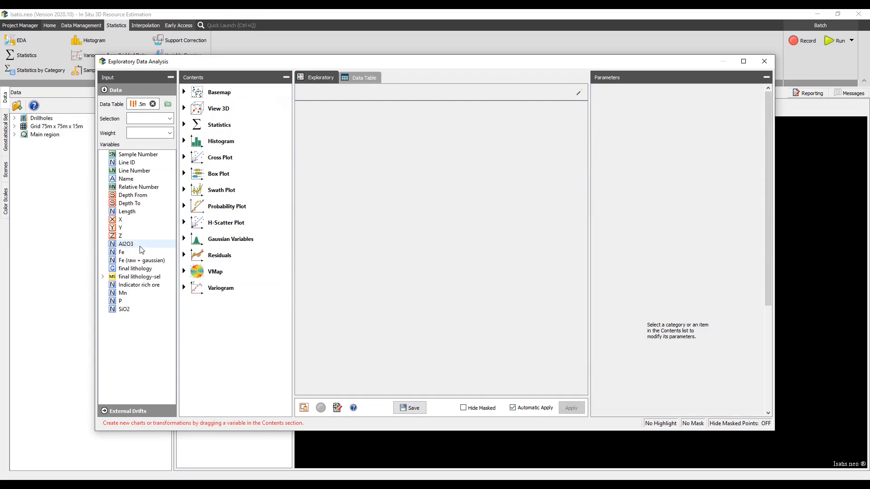
left_click_drag(138, 247, 189, 289)
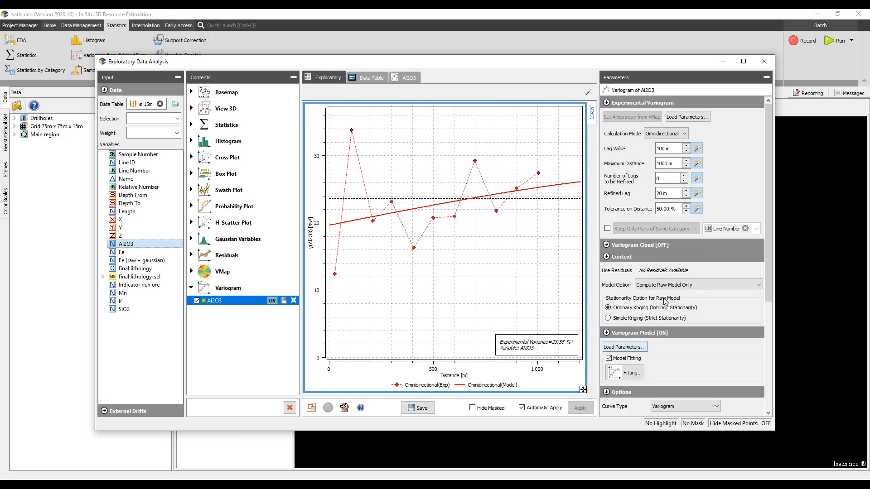
Load the experimental variogram parameters from the Fe (raw + gaussian) geostatistical set.
left_click(696, 117)
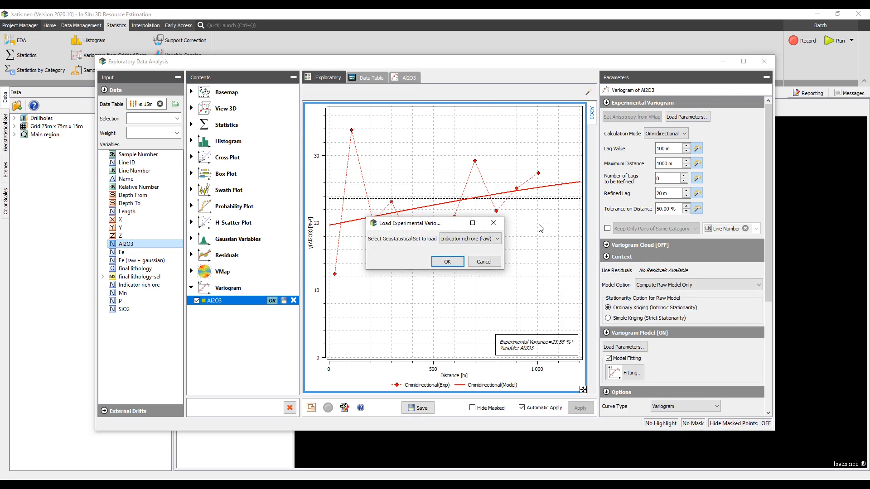
left_click(487, 239)
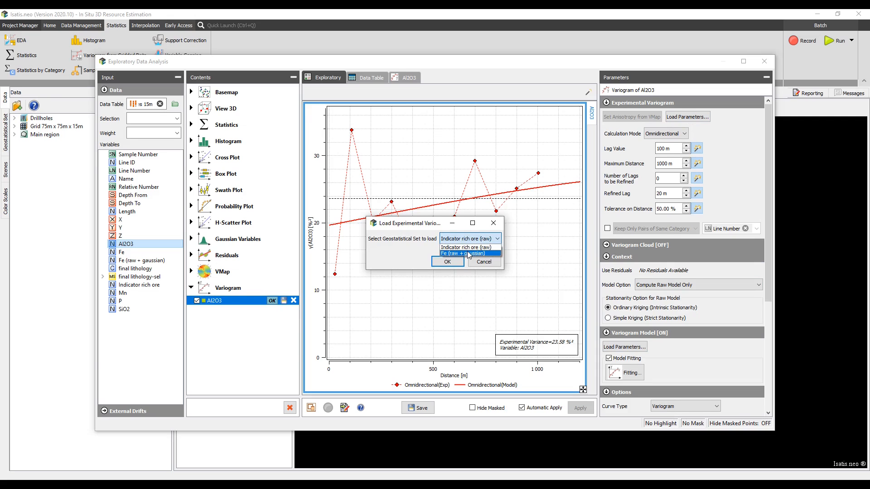
left_click(467, 253)
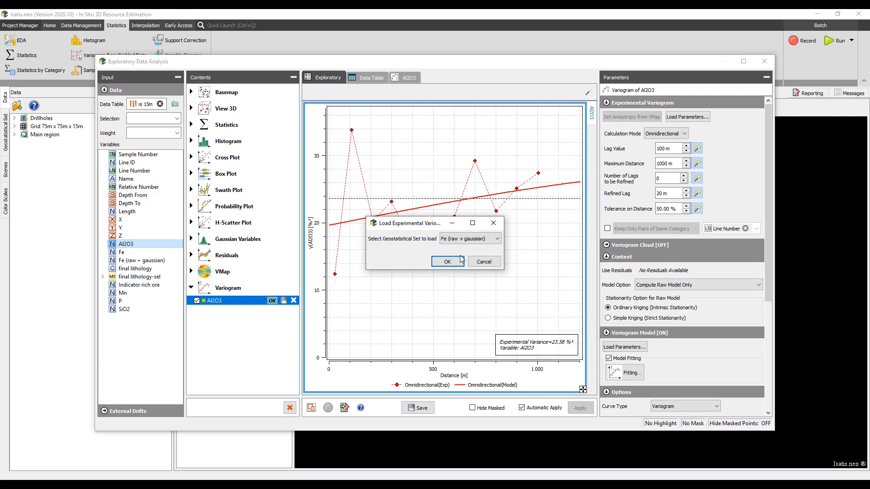
left_click(456, 262)
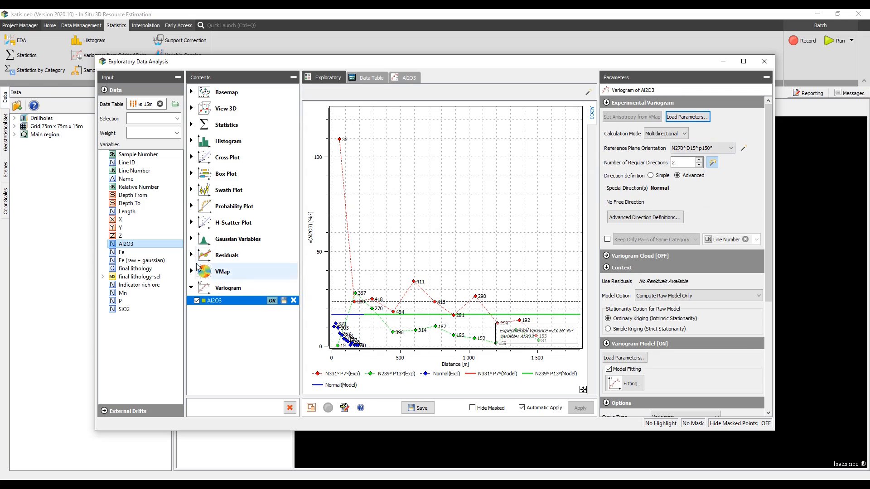
Create an Al2O3 / Fe cross variogram and load its model from Fe (raw + gaussian) with normalized sills.
left_click(141, 251, "ctrl")
left_click_drag(141, 251, 213, 295)
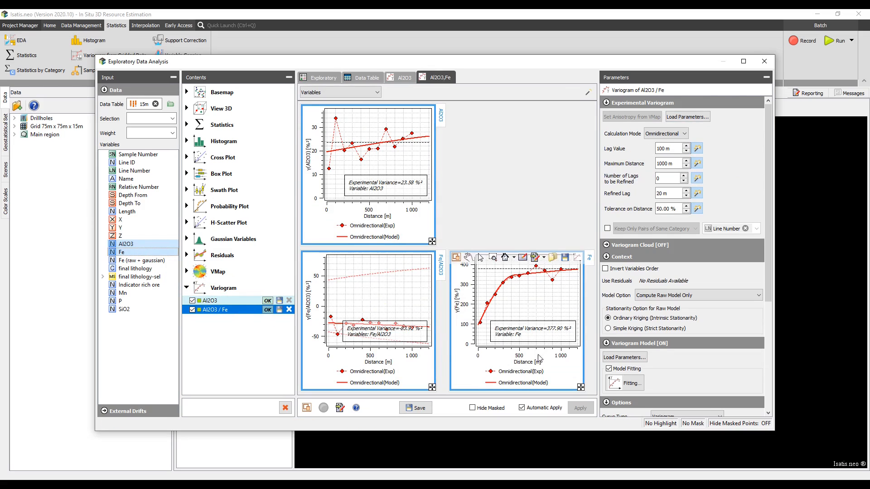
left_click(620, 359)
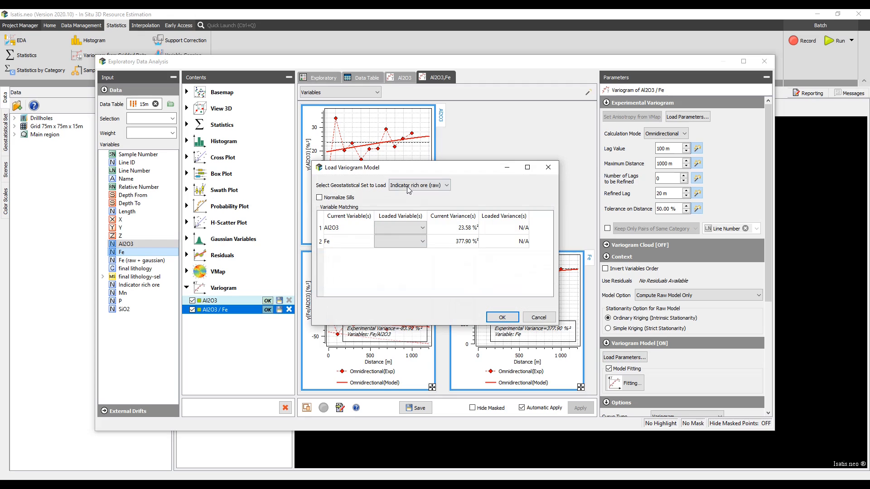
left_click(409, 186)
left_click(406, 199)
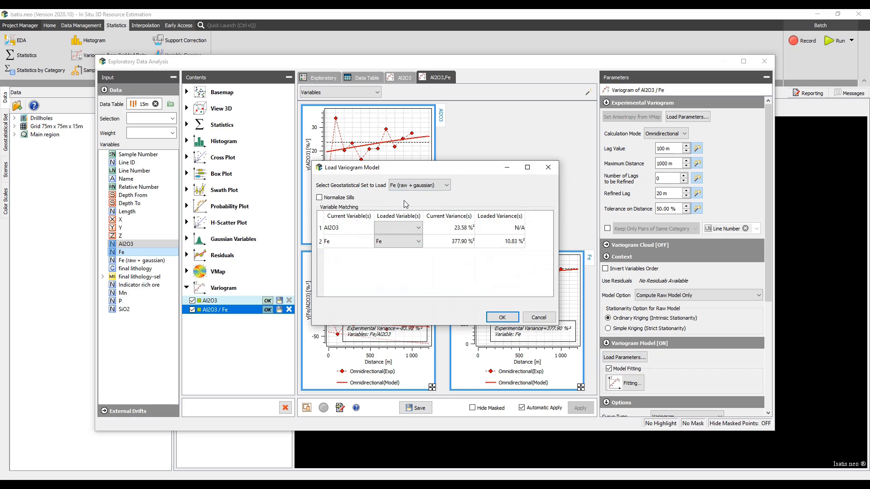
left_click(347, 198)
left_click(509, 316)
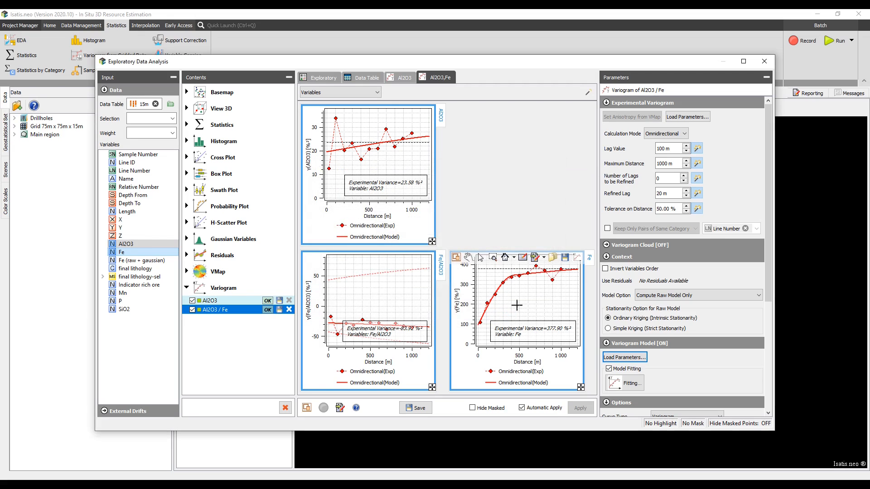
Close the EDA window and export the Fe (raw + gaussian) geostatistical set's variogram model to an .xls file.
left_click(756, 60)
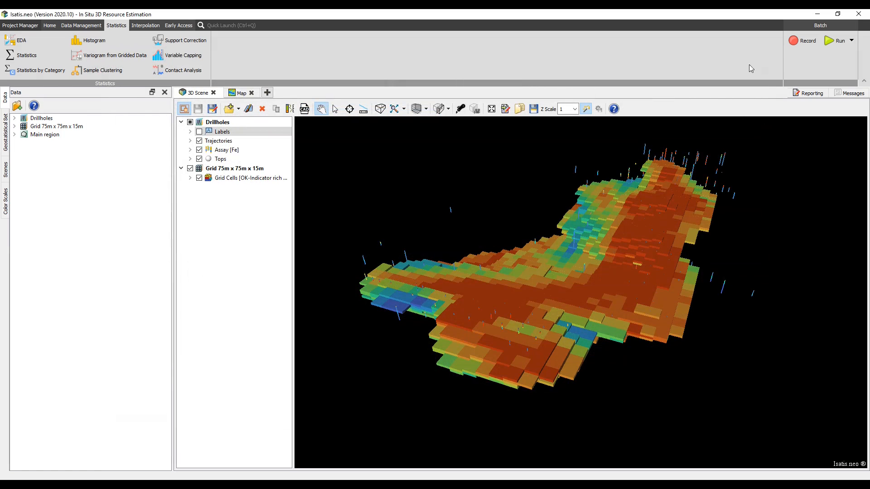
left_click(6, 145)
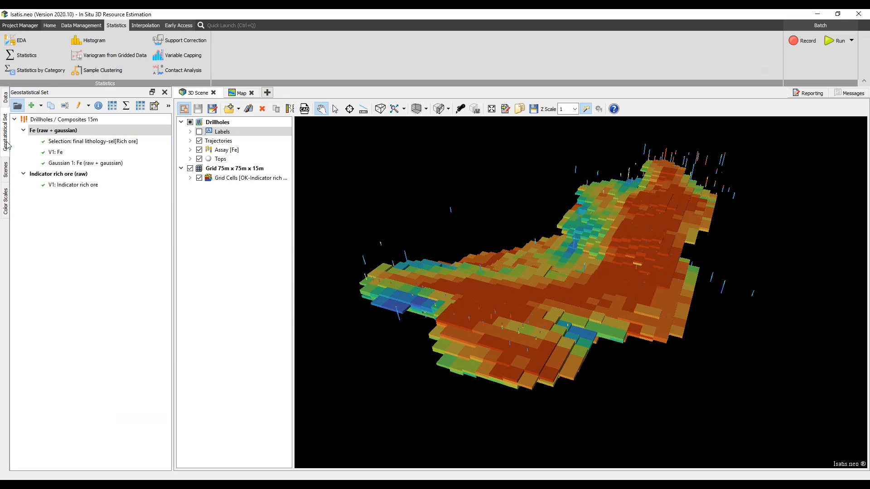
right_click(46, 131)
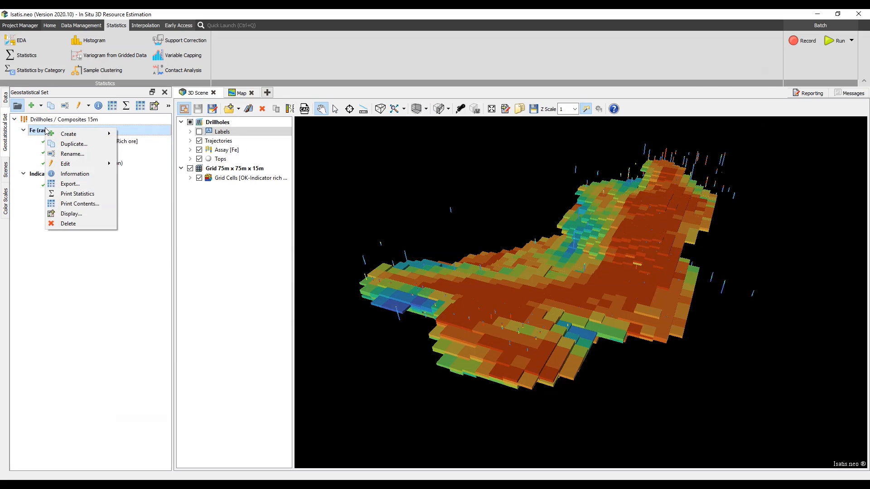
left_click(64, 184)
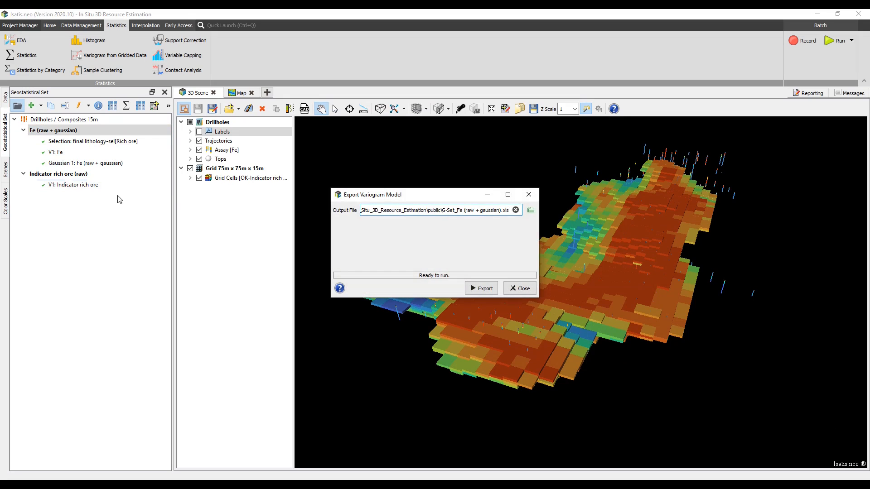
left_click(476, 289)
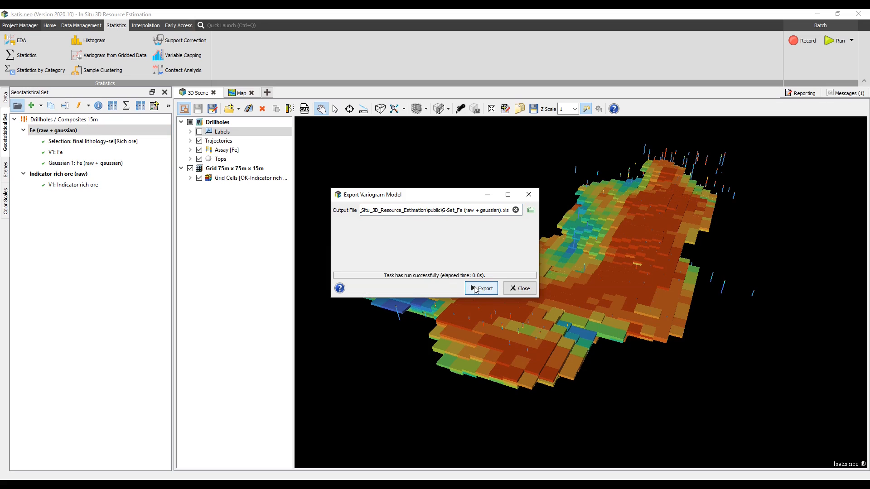
left_click(520, 289)
Open the exported G-Set_Fe (raw + gaussian).xls file from the messages report and inspect its variogram parameters.
left_click(844, 93)
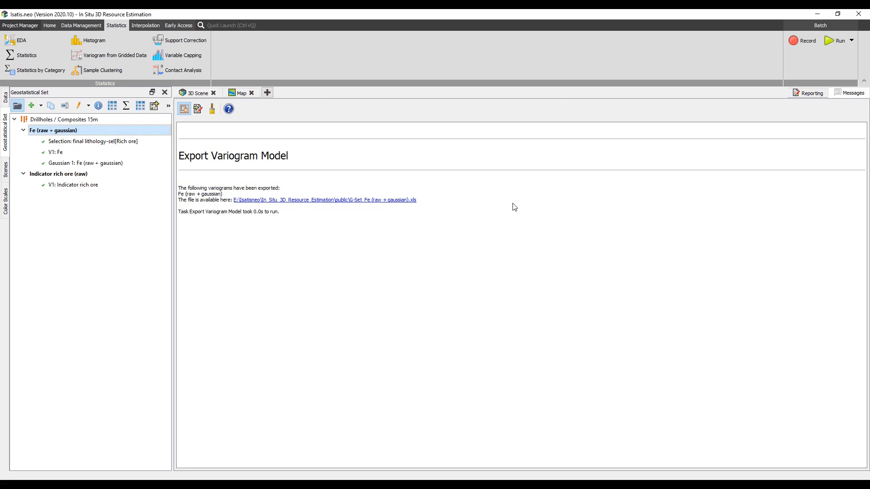
left_click(375, 204)
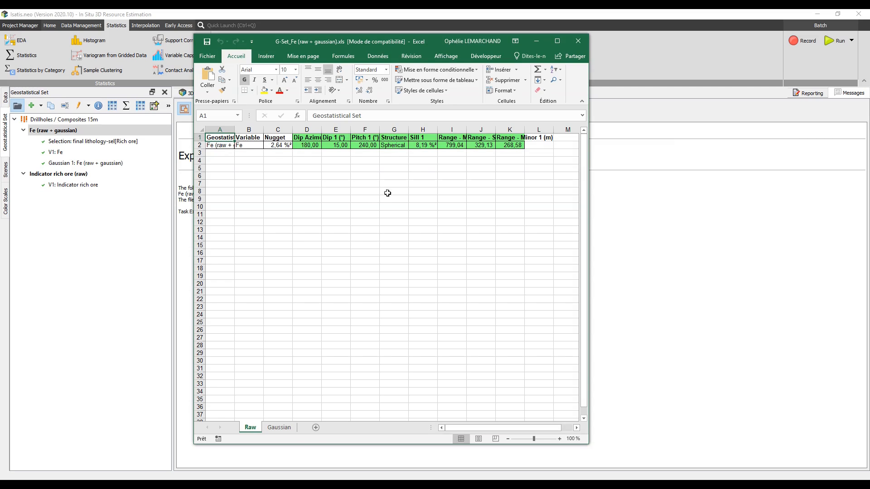
left_click(579, 41)
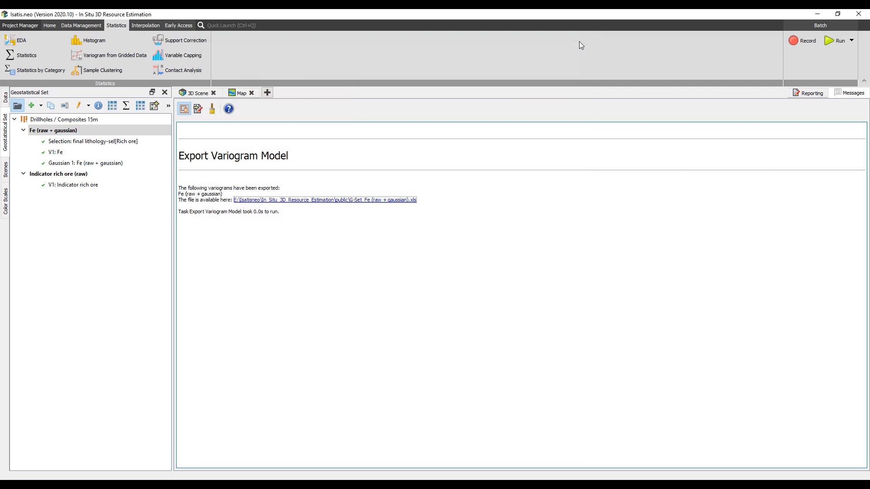
Export the Fe (raw + gaussian) and Indicator rich ore (raw) variogram models together to G-Set.xls.
left_click(108, 132)
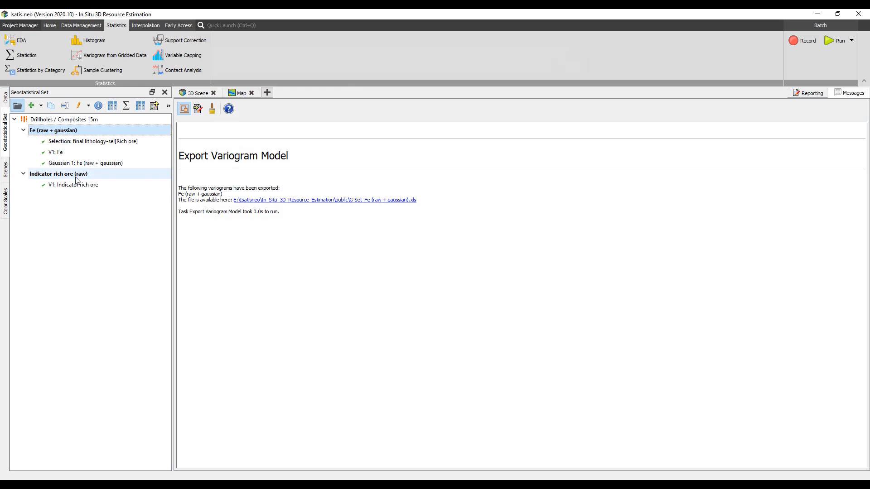
left_click(75, 178, "ctrl")
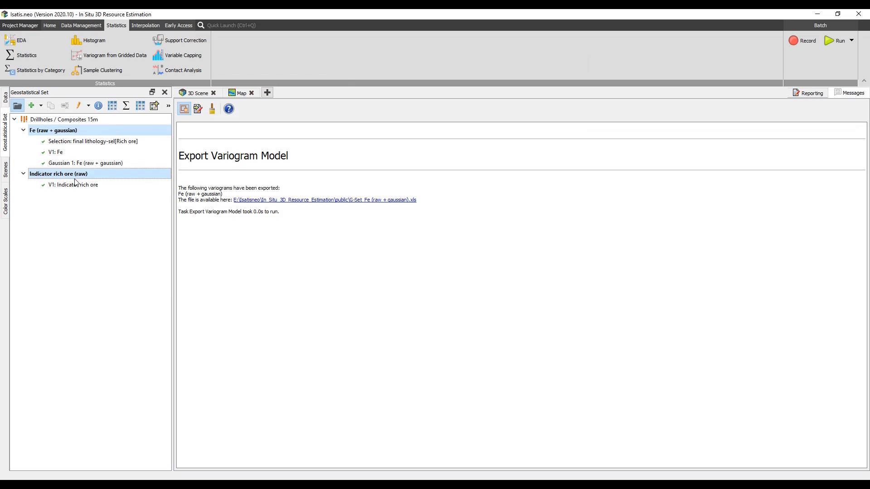
right_click(75, 181)
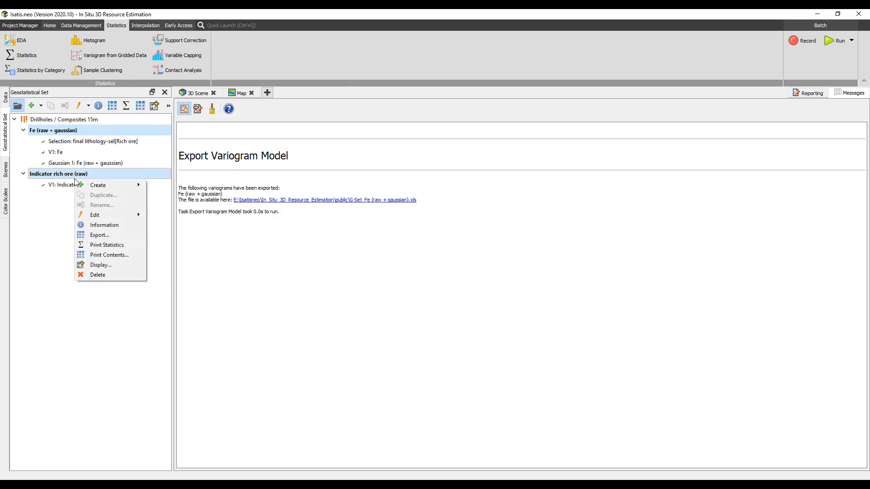
left_click(95, 235)
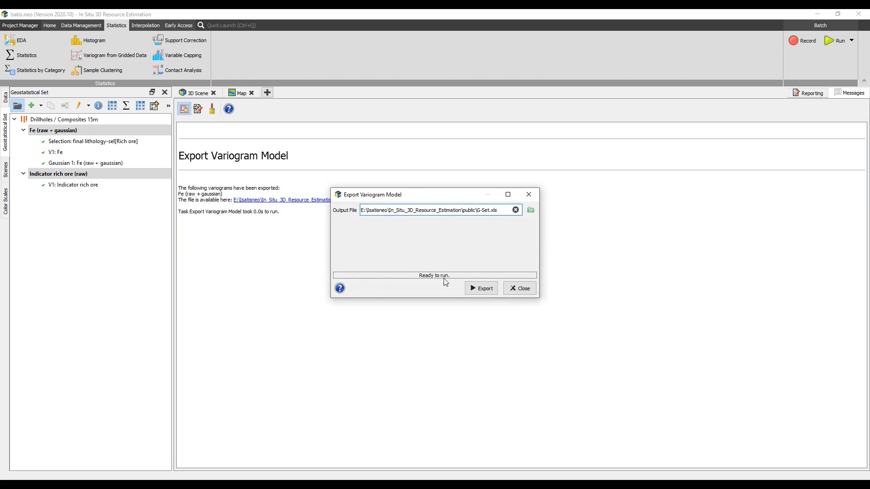
left_click(471, 289)
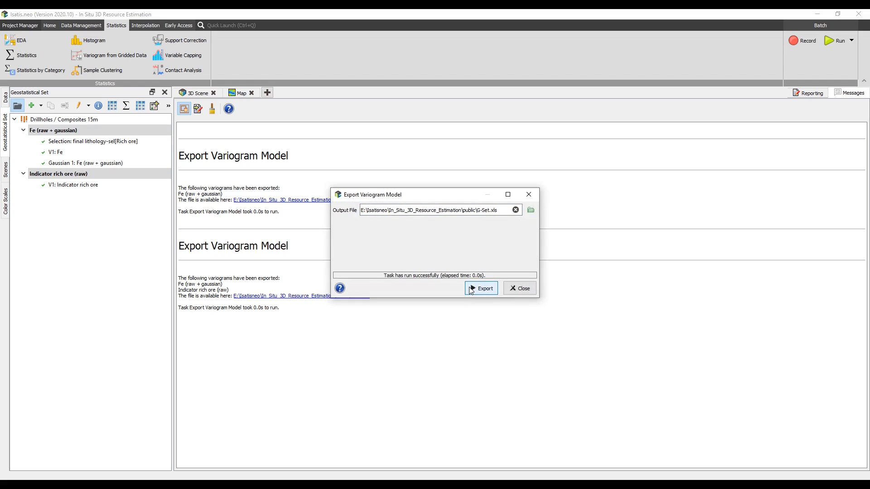
left_click(520, 289)
Open G-Set.xls, widen the first column, review the Raw and Gaussian sheets, and close it without saving.
left_click(342, 296)
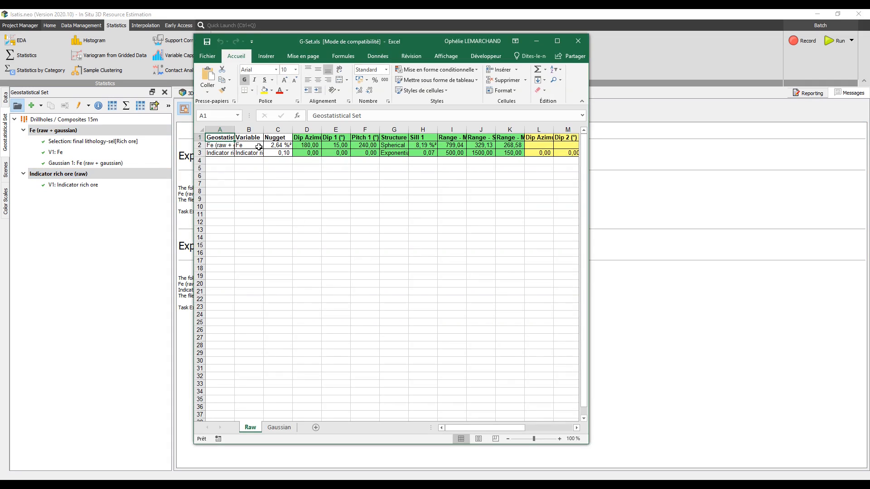
double_click(235, 130)
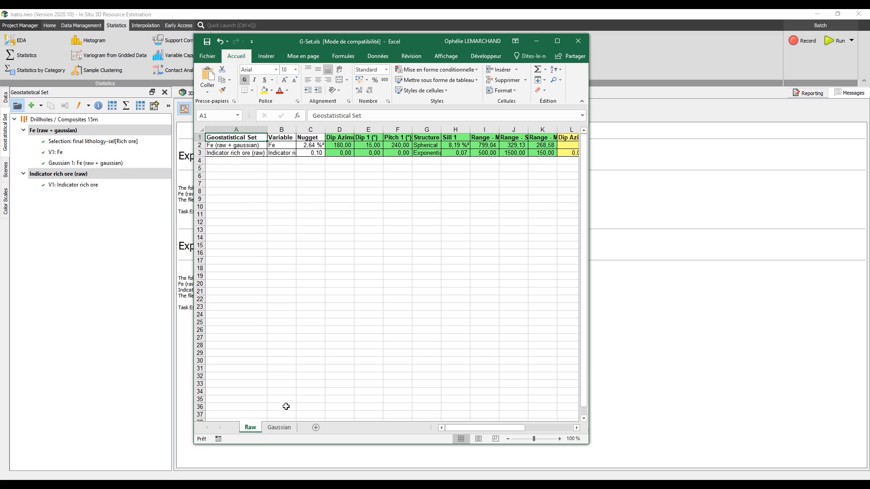
left_click(290, 428)
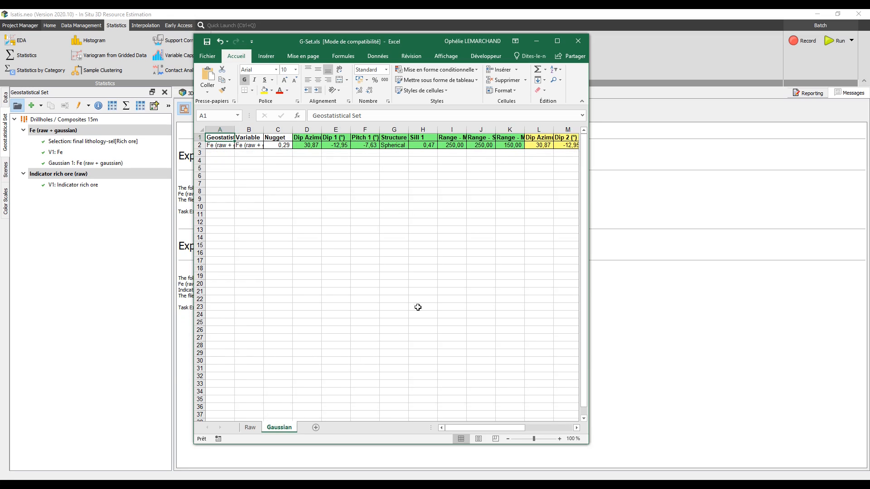
left_click(578, 41)
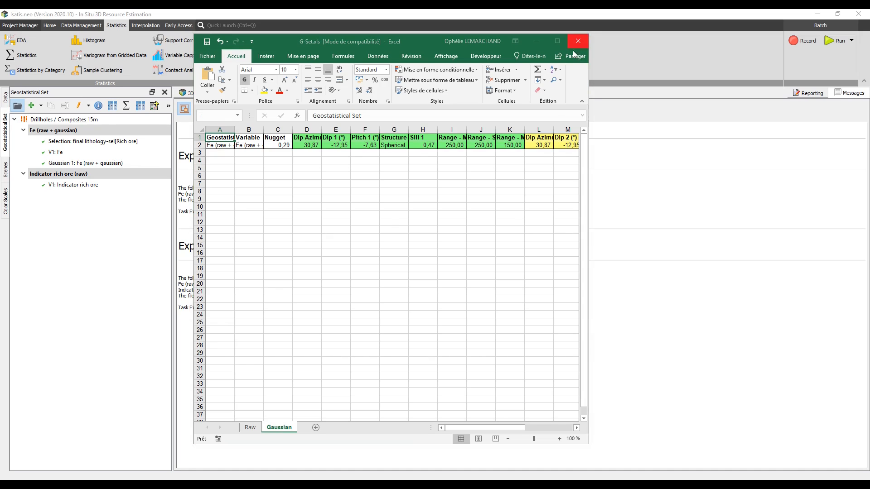
left_click(435, 260)
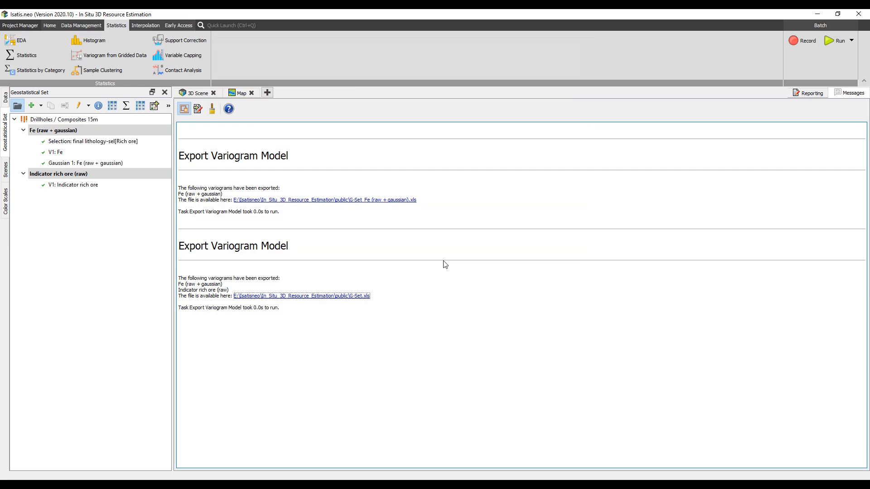
Reopen Exploratory Data Analysis and delete the Al2O3 and Al2O3 / Fe variograms.
left_click(44, 41)
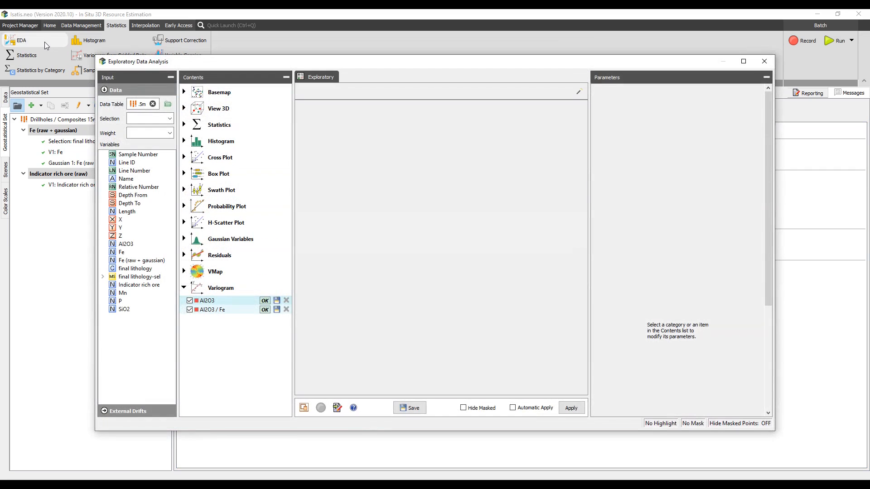
left_click(234, 301)
left_click(235, 310, "ctrl")
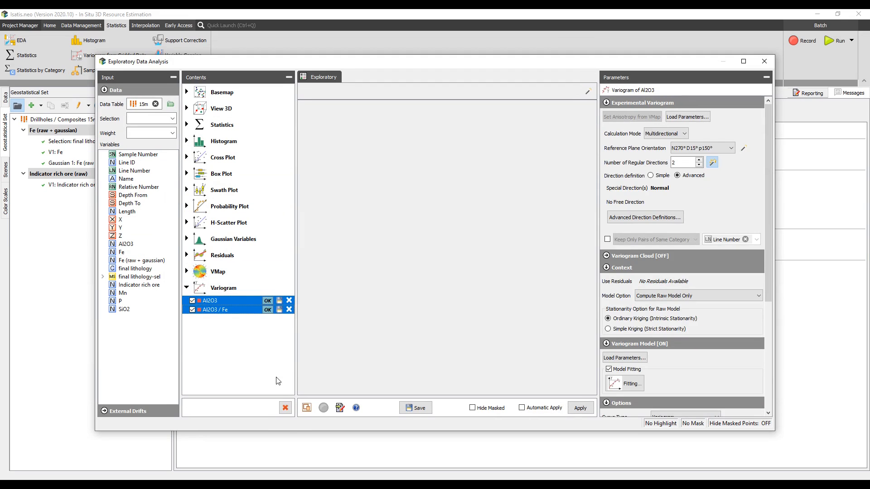
left_click(285, 412)
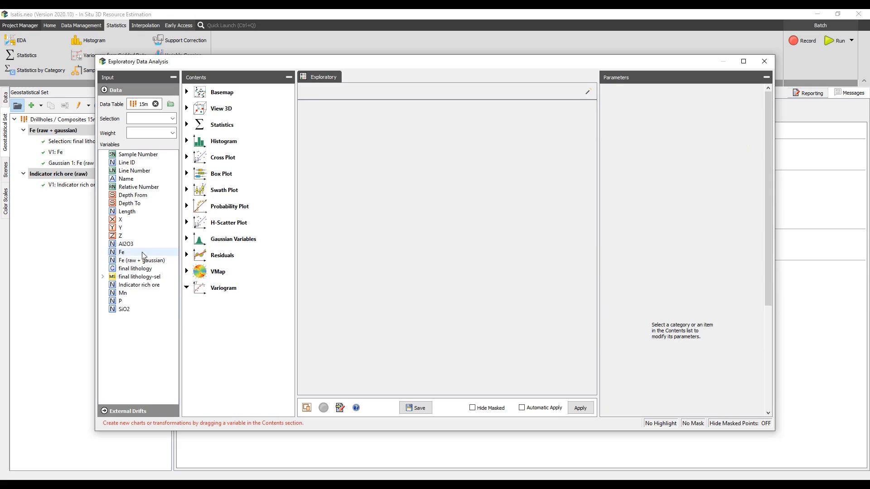
Create an H-scatter plot of Fe with automatic apply enabled, then close the analysis window.
left_click_drag(142, 255, 205, 226)
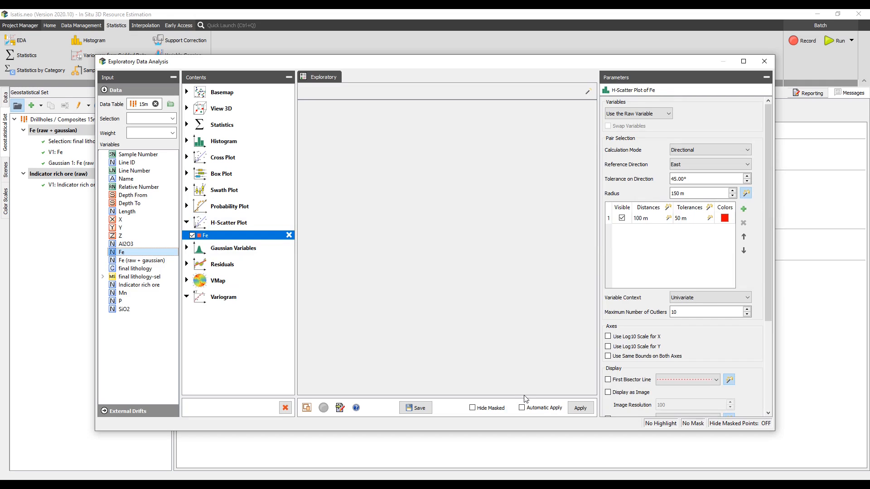
left_click(522, 408)
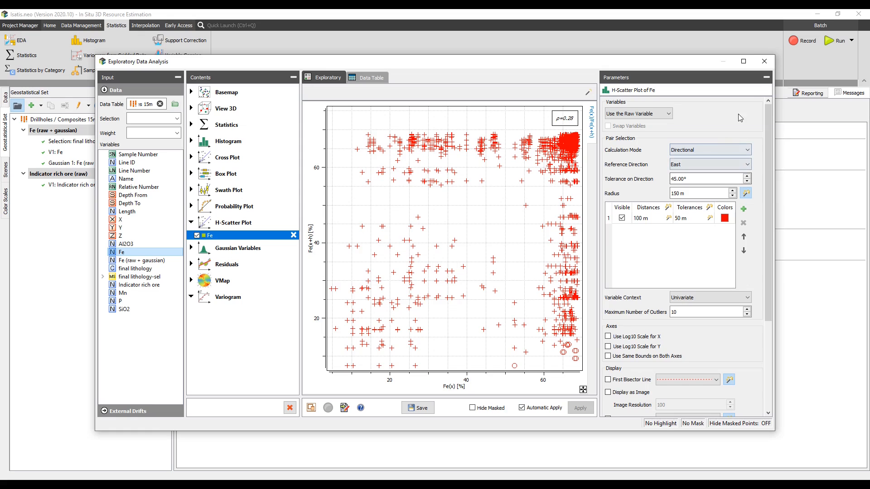
left_click(764, 60)
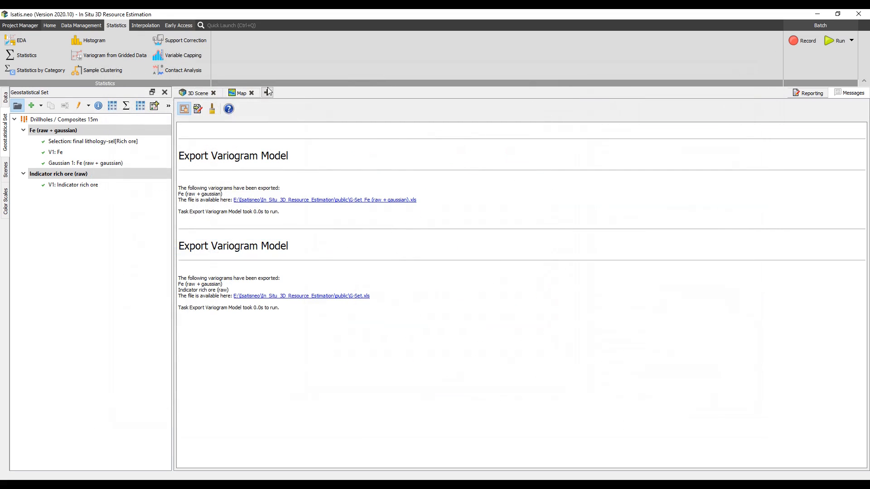
Run Contact Analysis of Fe across final lithology from Poor ore to Rich ore and view the H-Scatter result.
left_click(183, 71)
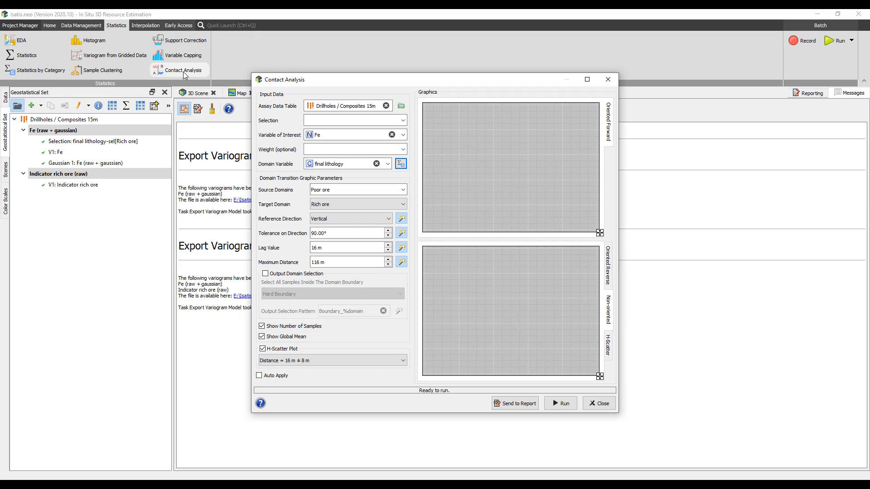
left_click(550, 404)
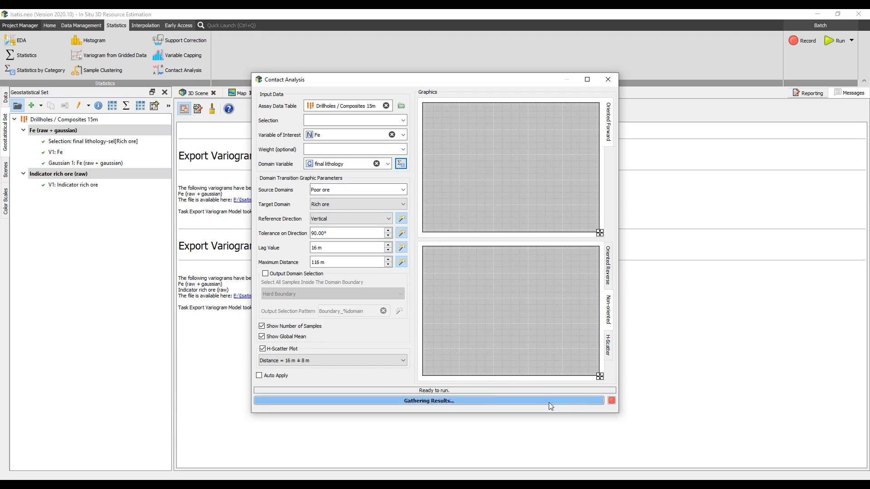
left_click(608, 347)
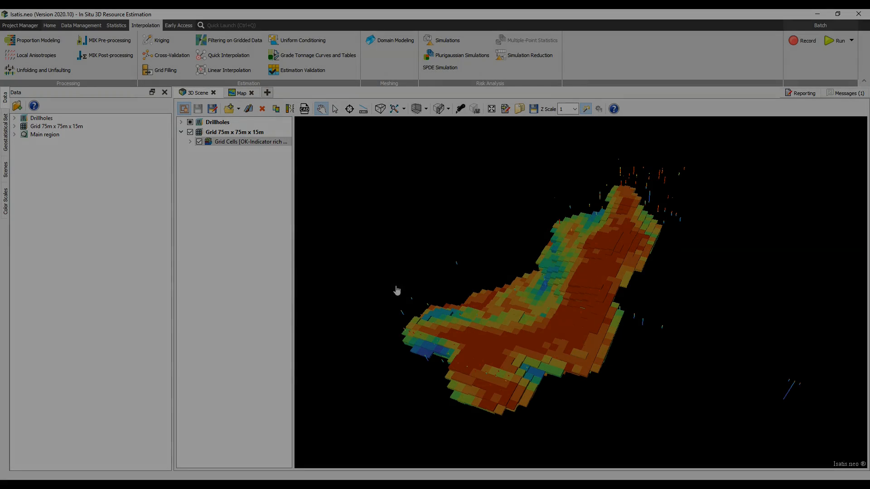
Open Estimation Validation and set Drillholes / Composites 15m with Fe as the true value data.
left_click(332, 72)
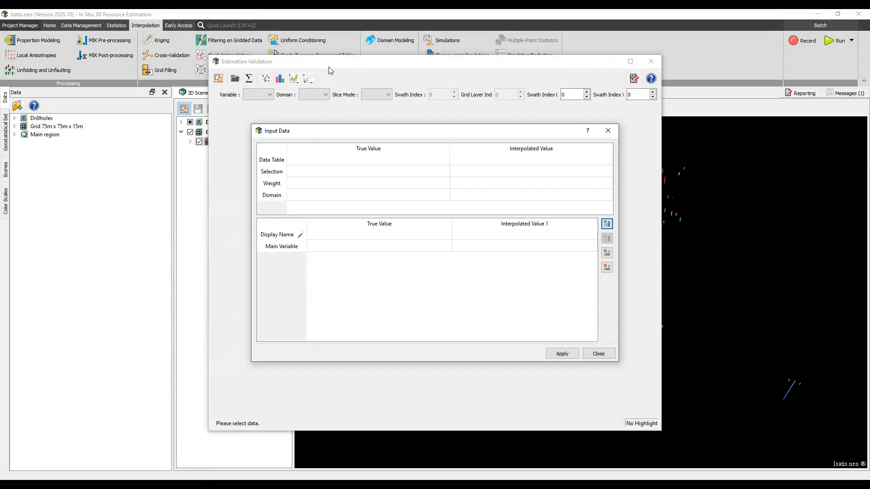
left_click(15, 119)
left_click(49, 160)
left_click_drag(48, 162, 334, 164)
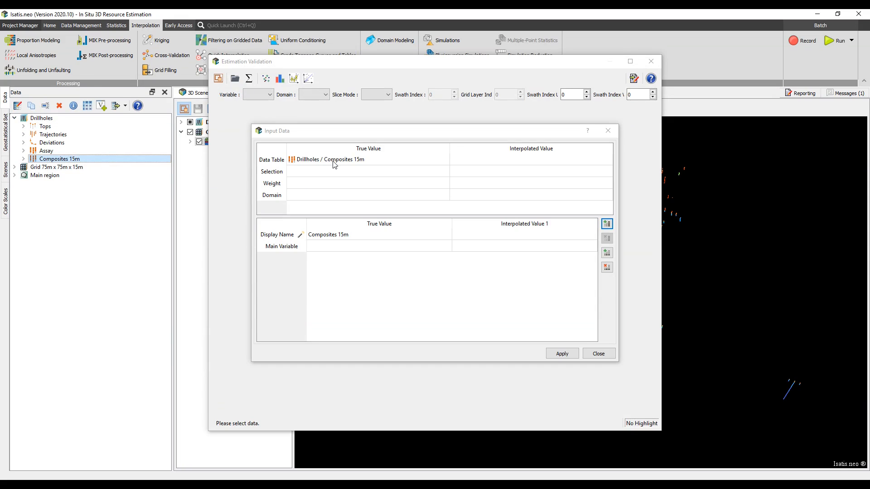
left_click(440, 246)
left_click(448, 246)
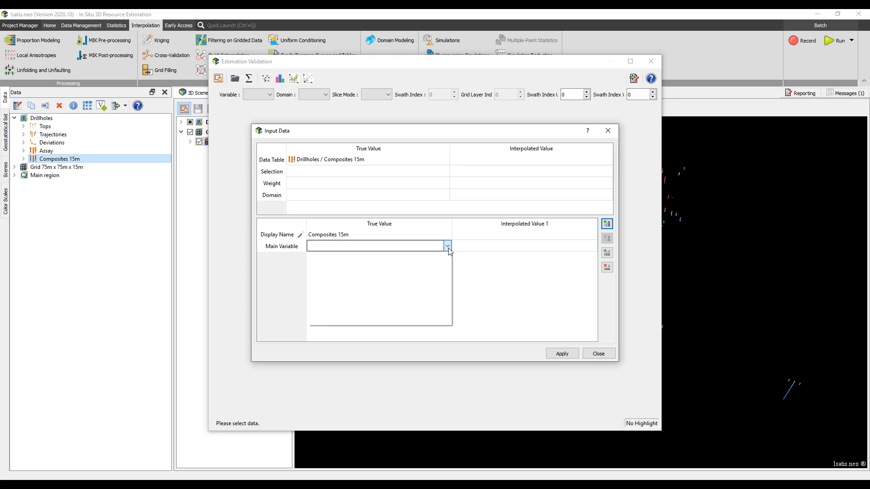
left_click(439, 273)
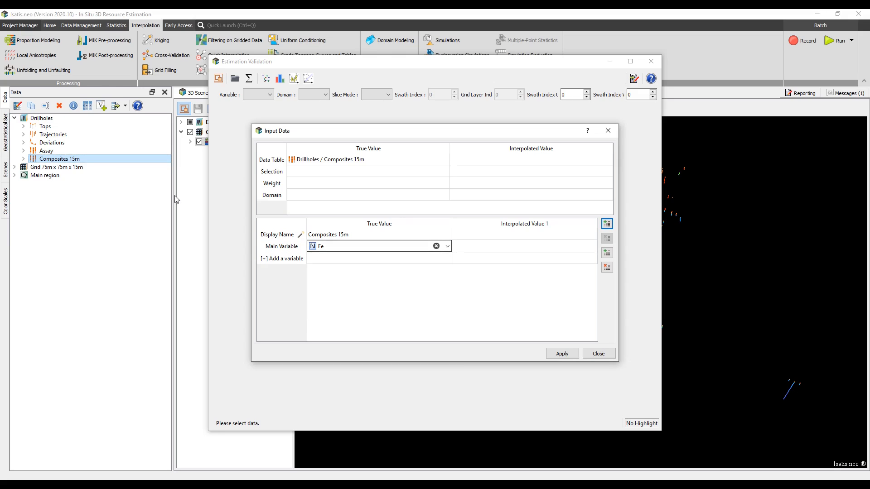
Set the Grid 75m x 75m x 15m cells as interpolated data, filtered by the orebody selection.
left_click_drag(105, 167, 534, 162)
left_click(599, 173)
left_click(607, 171)
left_click(602, 181)
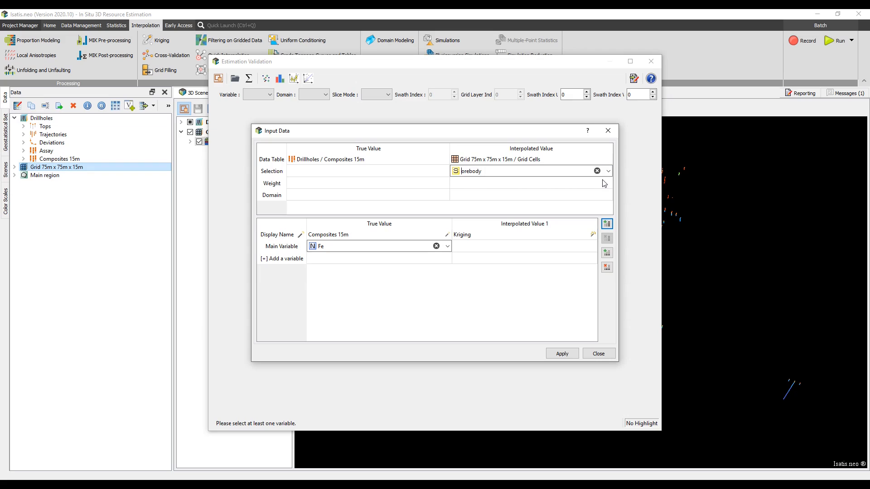
Choose OK-rich ore-Fe-Krig as the kriging interpolated variable.
left_click(594, 248)
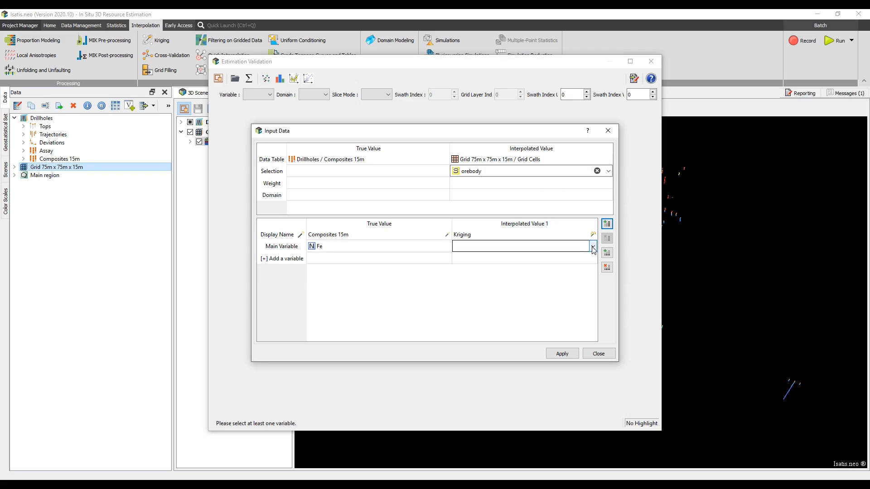
left_click(592, 247)
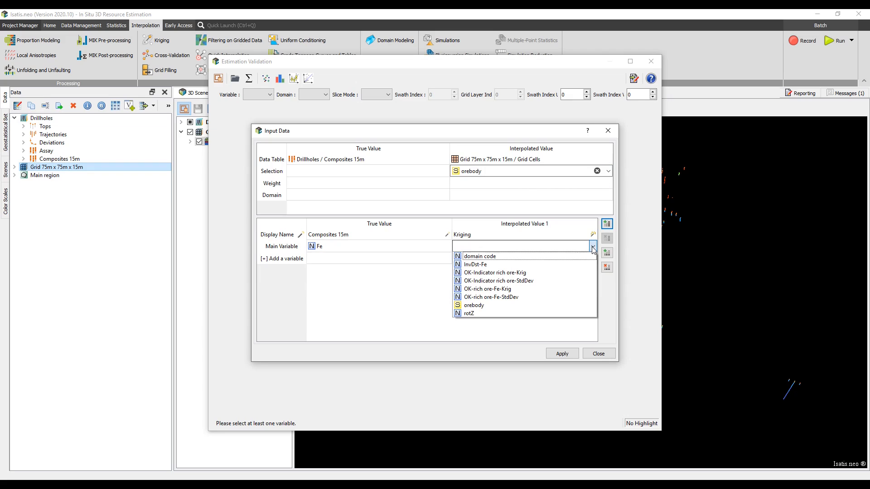
left_click(576, 290)
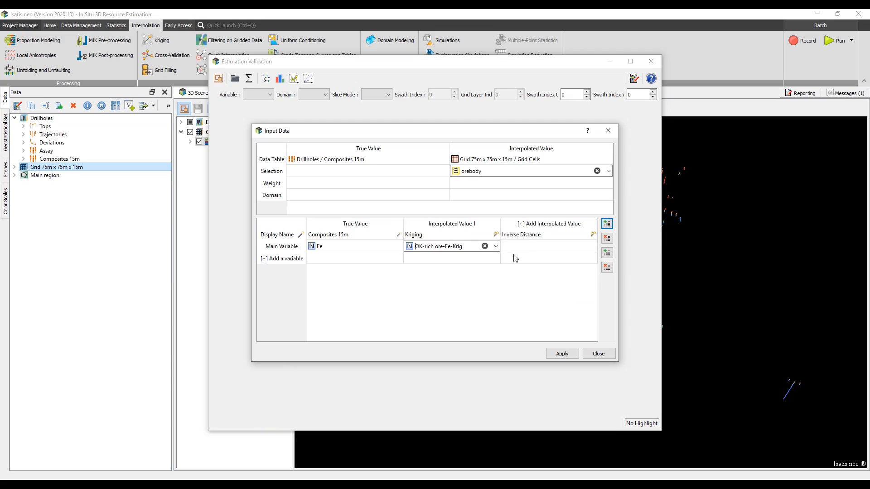
Set final lithology as the domain for both the Composites 15m true values and the grid cell interpolated values.
left_click(446, 194)
left_click(446, 195)
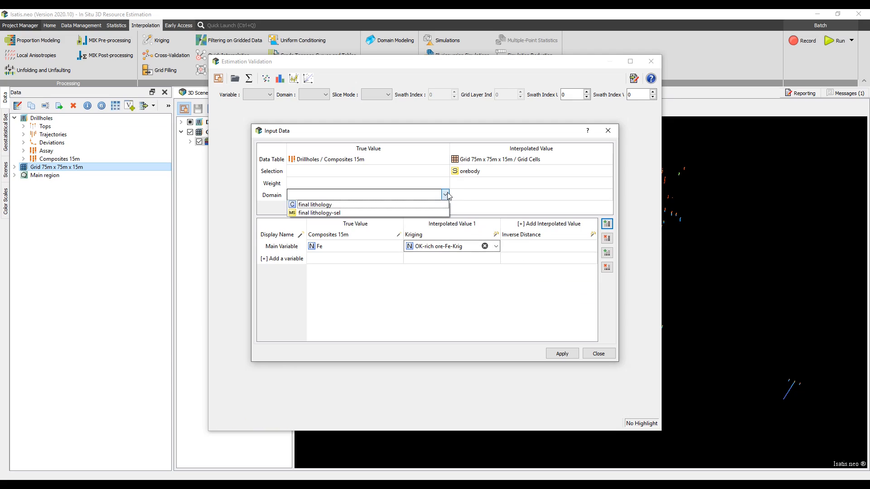
left_click(444, 204)
left_click(543, 195)
left_click(609, 194)
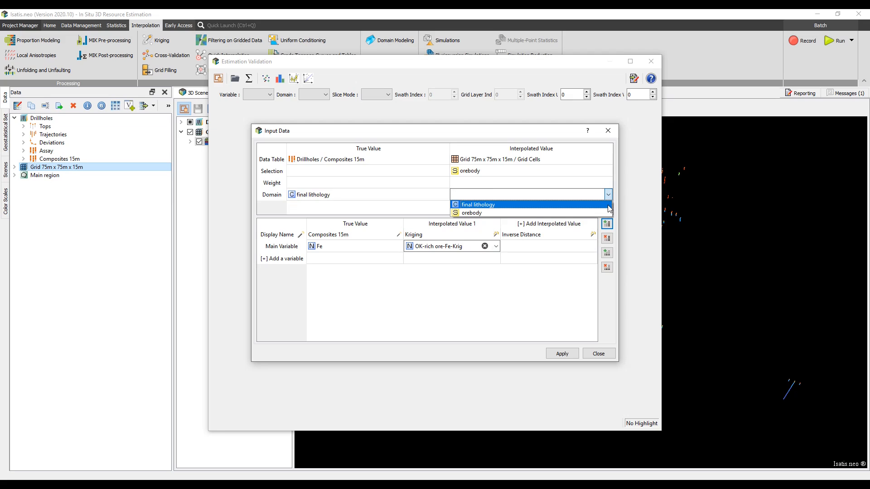
left_click(609, 205)
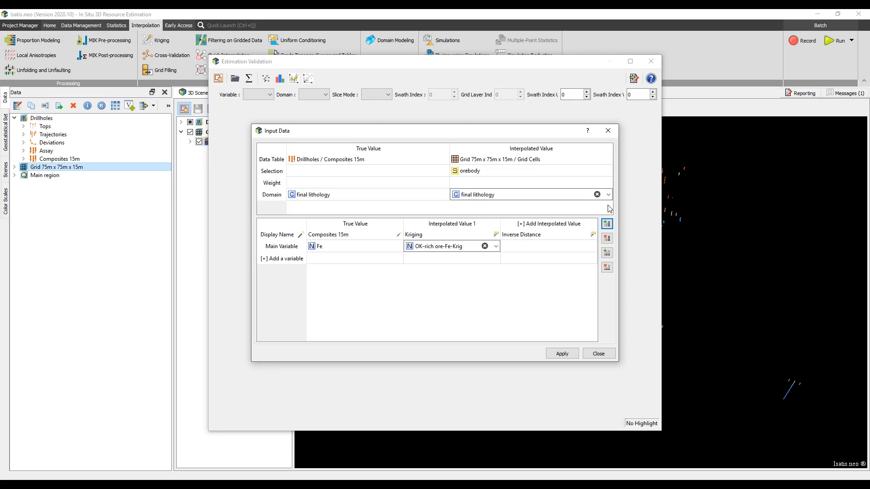
Add InvDst-Fe as the Inverse Distance interpolated value and apply the estimation validation.
left_click(592, 247)
left_click(593, 247)
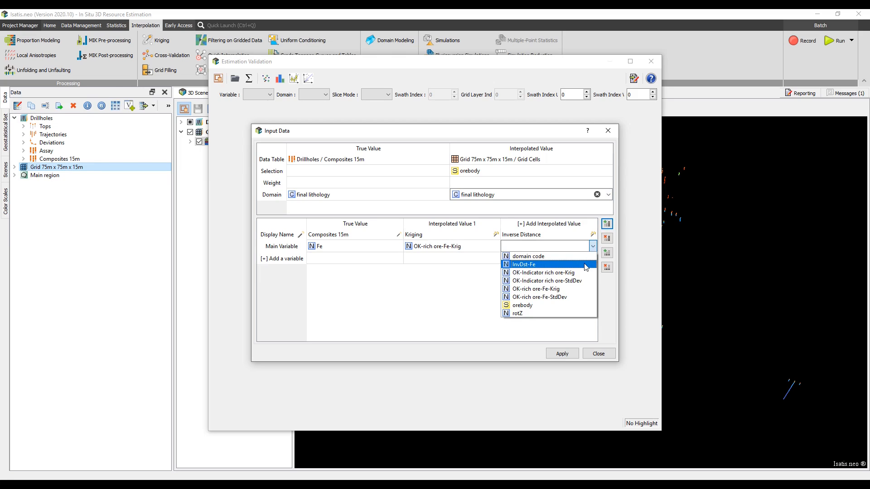
left_click(587, 264)
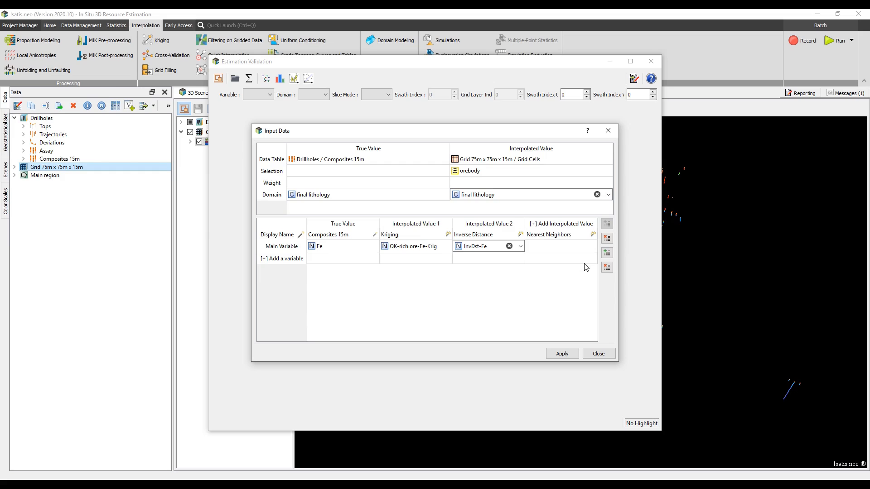
left_click(562, 354)
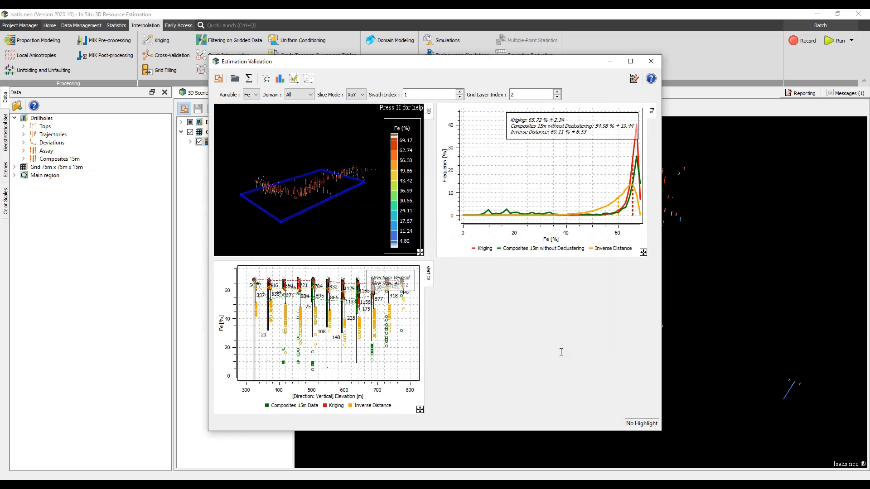
Inspect the histogram and swath plot display options of the validation results.
left_click(280, 78)
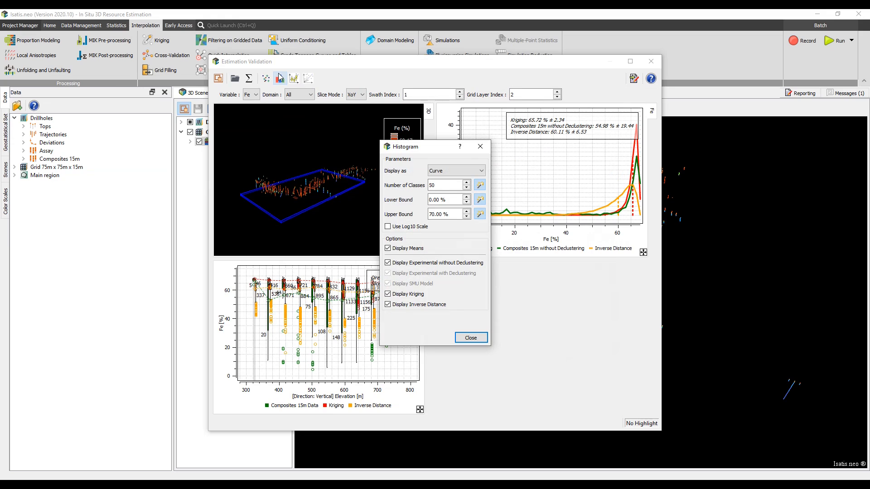
left_click(480, 146)
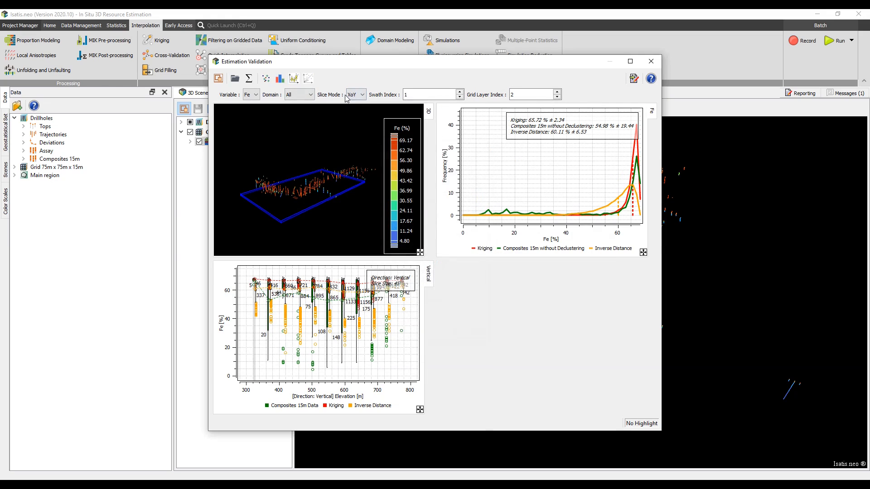
left_click(294, 78)
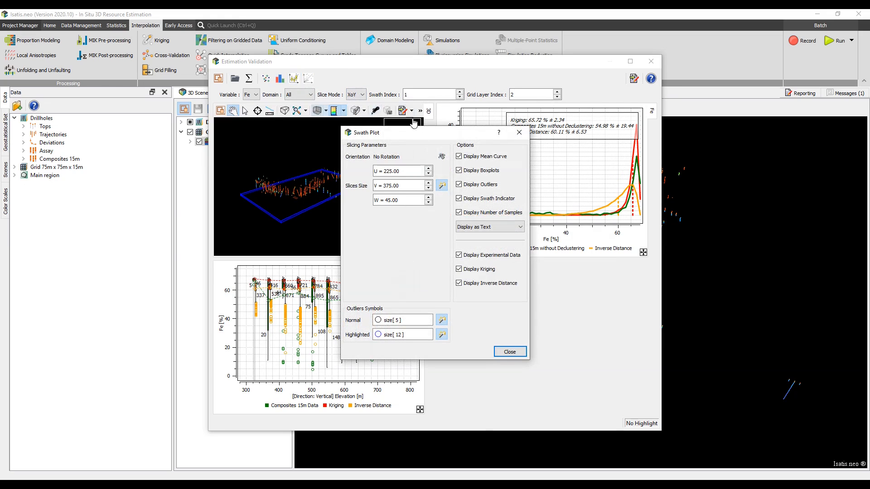
left_click(519, 132)
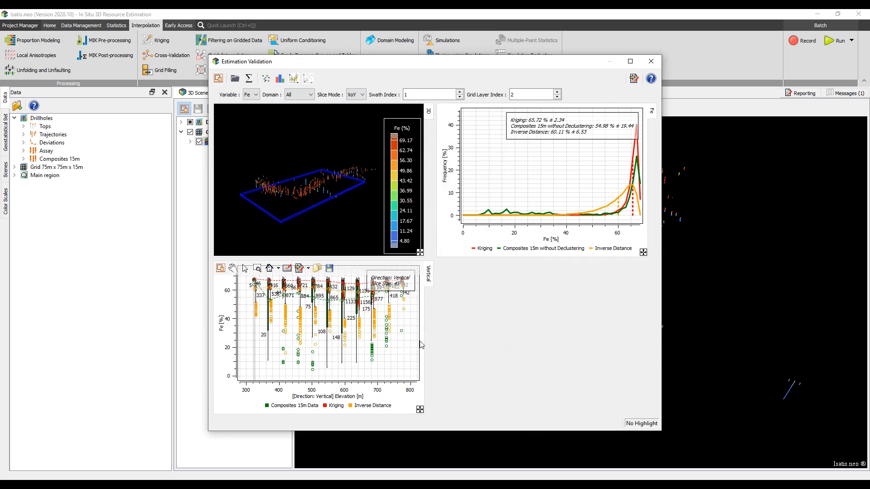
Highlight a group of low-grade samples in the swath plot and zoom the 3D view to locate them.
left_click_drag(385, 360, 366, 306)
left_click_drag(298, 199, 299, 197)
scroll(298, 197, "up", 8)
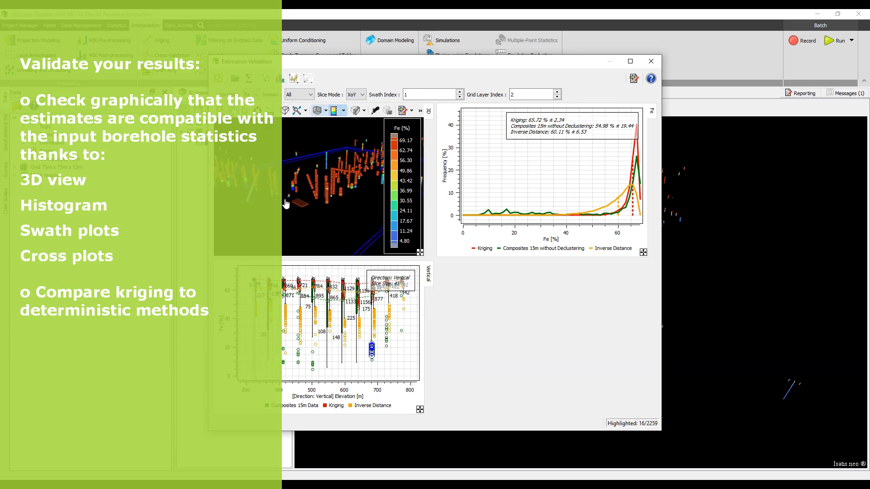
scroll(233, 198, "up", 4)
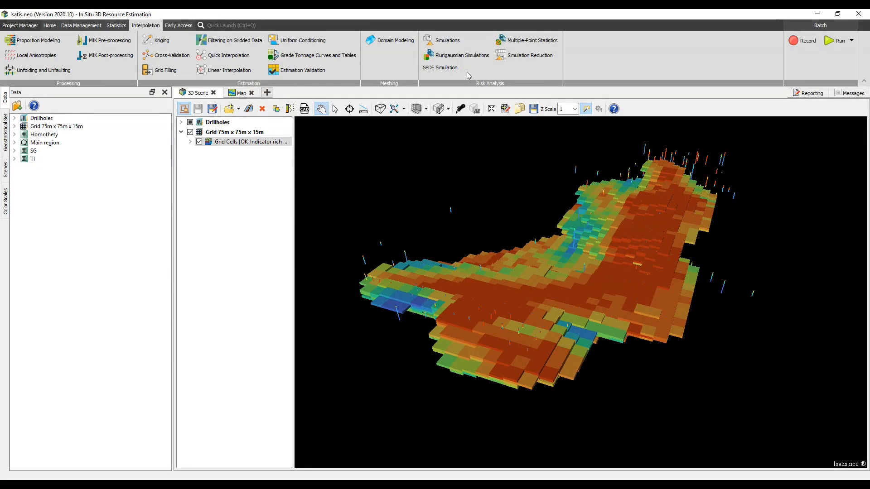
Set up a Simulations run of Fe (raw + gaussian) onto Grid 75m x 75m x 15m with the orebody selection.
left_click(443, 40)
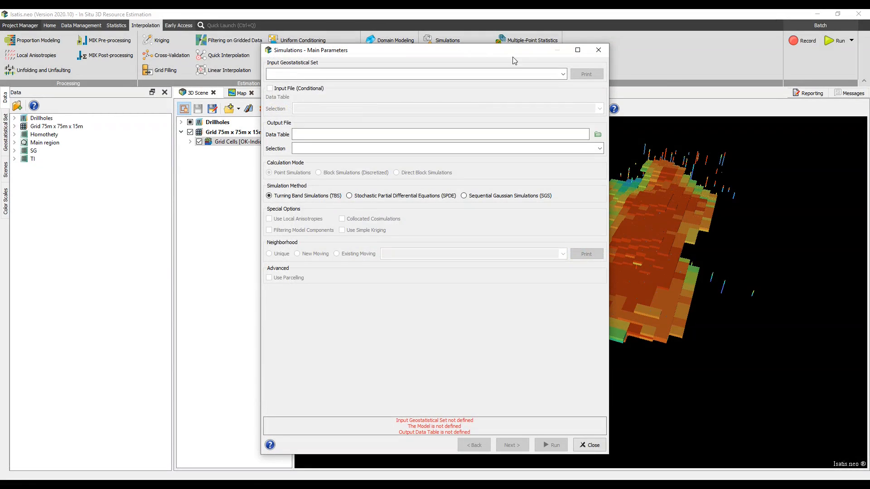
left_click(563, 73)
left_click(547, 95)
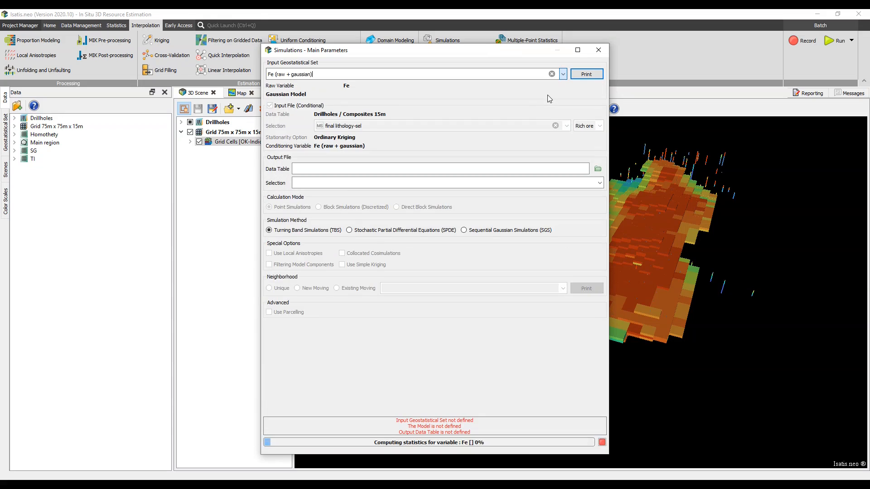
left_click_drag(84, 127, 352, 172)
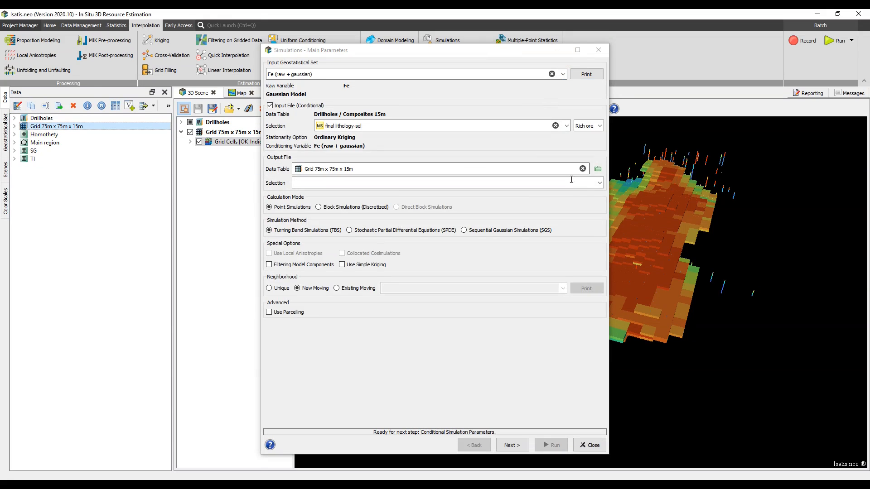
left_click(600, 182)
left_click(596, 194)
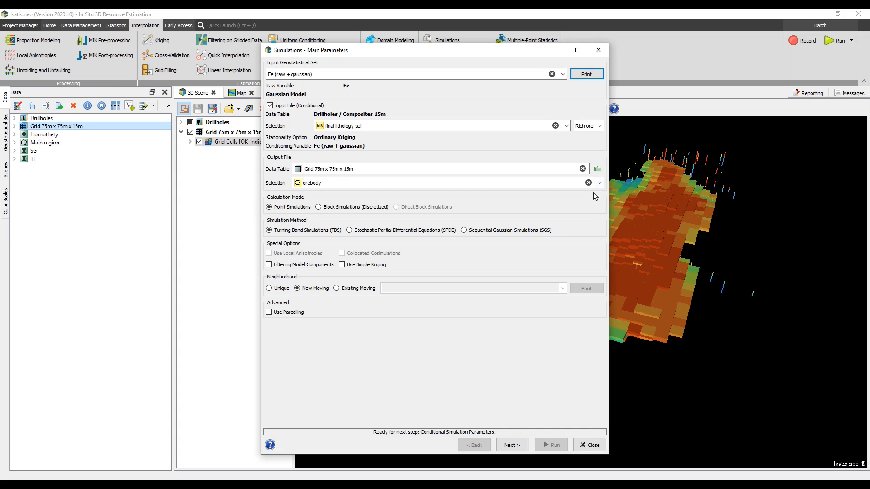
Try the SPDE and Sequential Gaussian simulation methods and close the Simulations dialog without running.
left_click(393, 231)
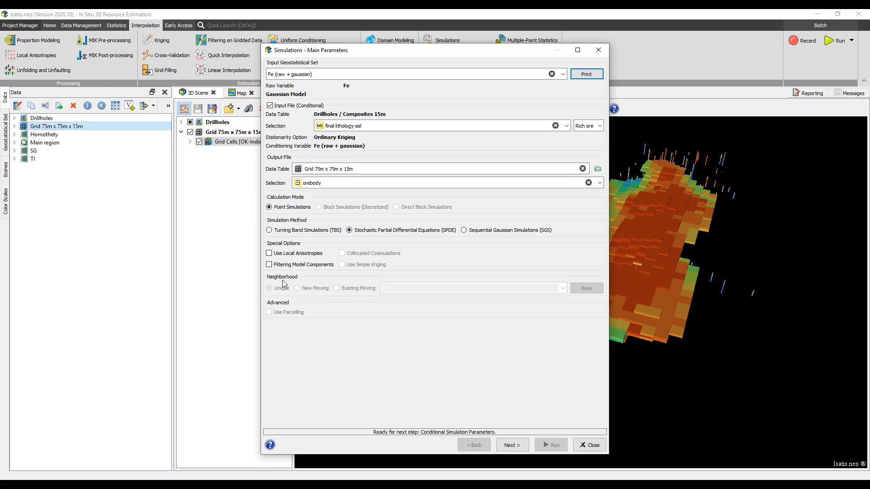
mouse_move(305, 255)
left_click(464, 230)
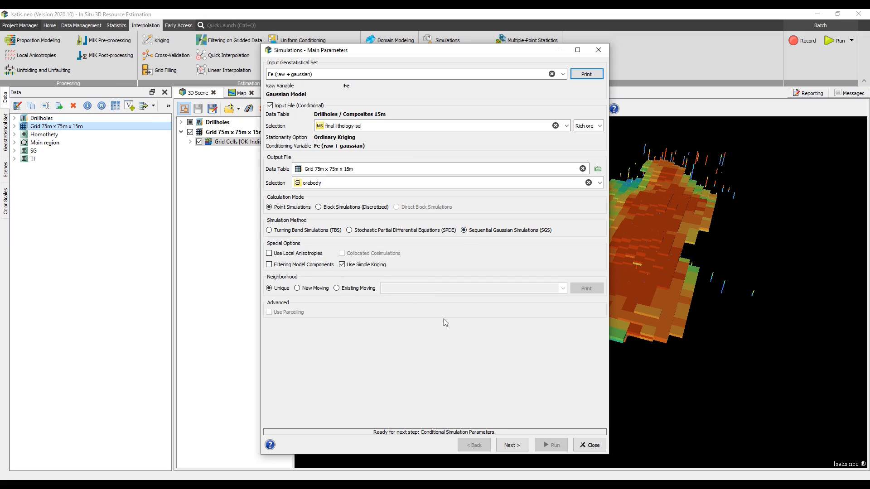
left_click(587, 444)
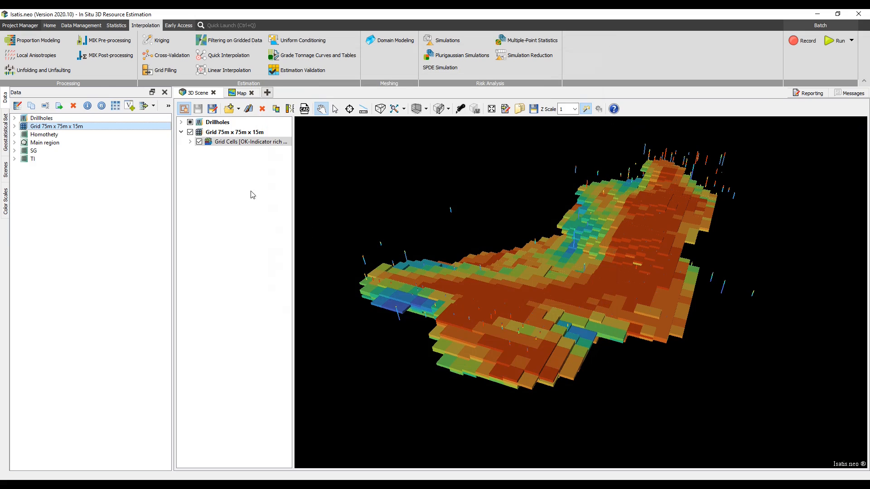
Open Proportion Modeling on Composites 15m with final lithology and show the global vertical proportion curves as counts.
left_click(58, 46)
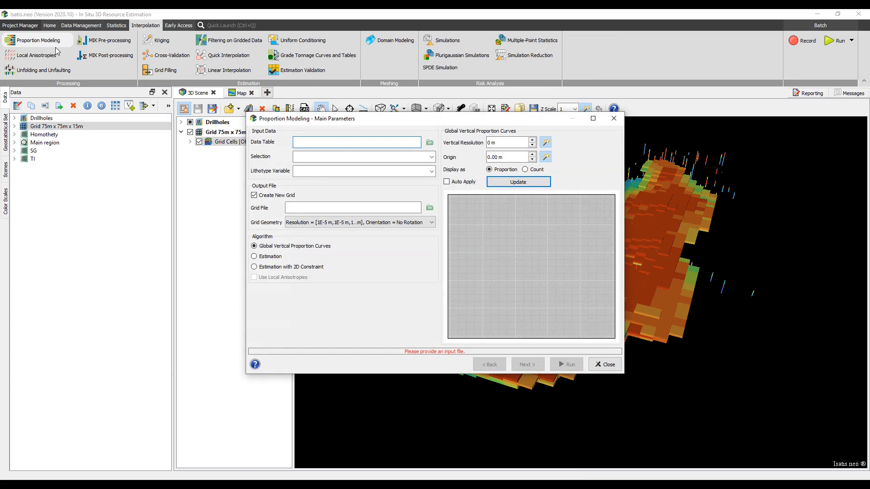
left_click(19, 121)
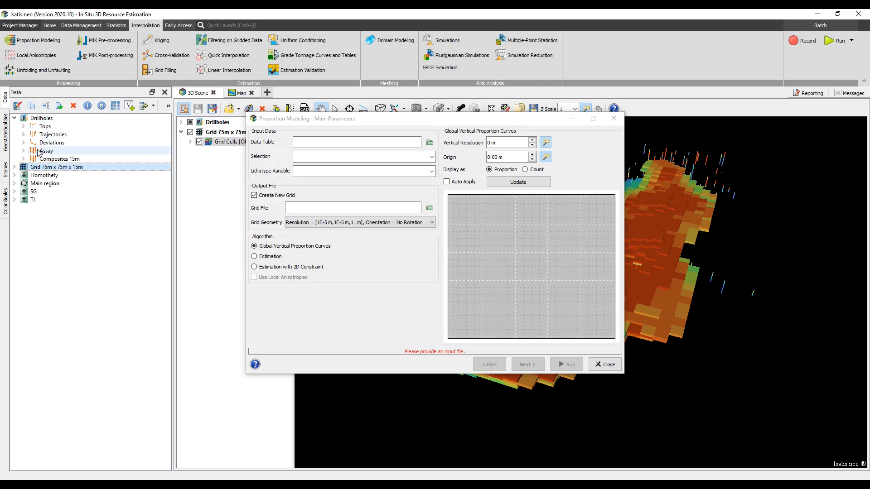
left_click_drag(43, 160, 312, 142)
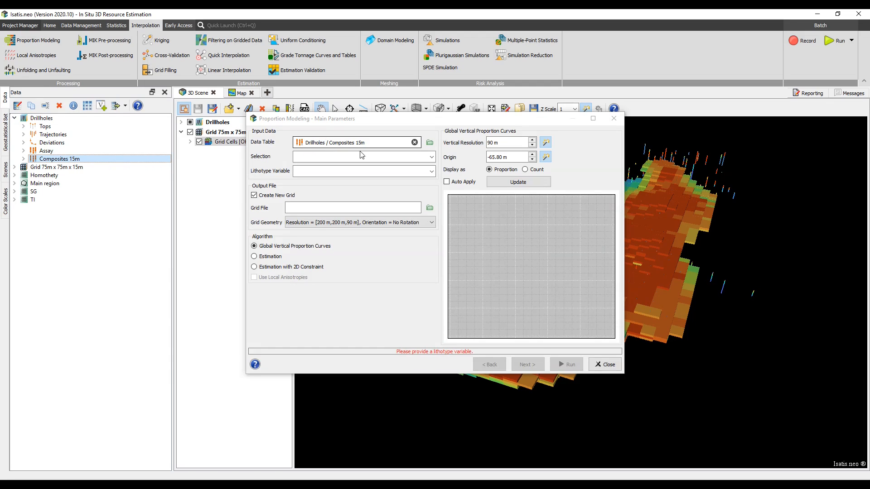
left_click(431, 172)
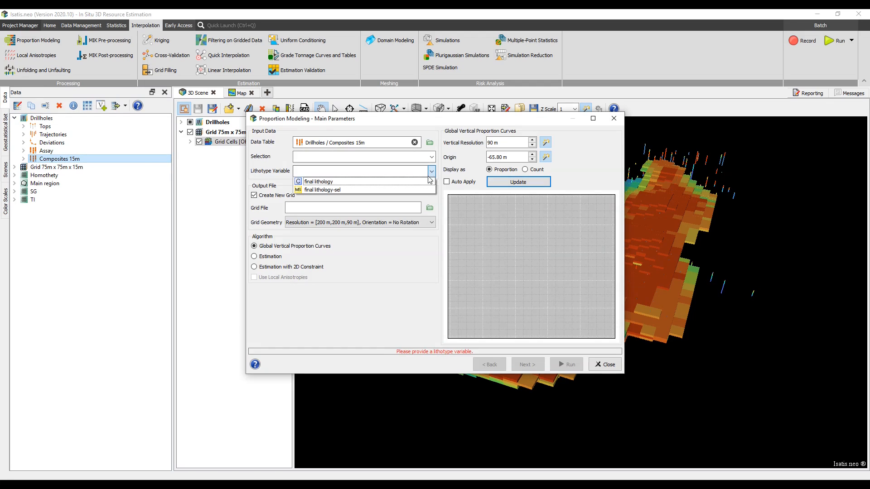
left_click(427, 181)
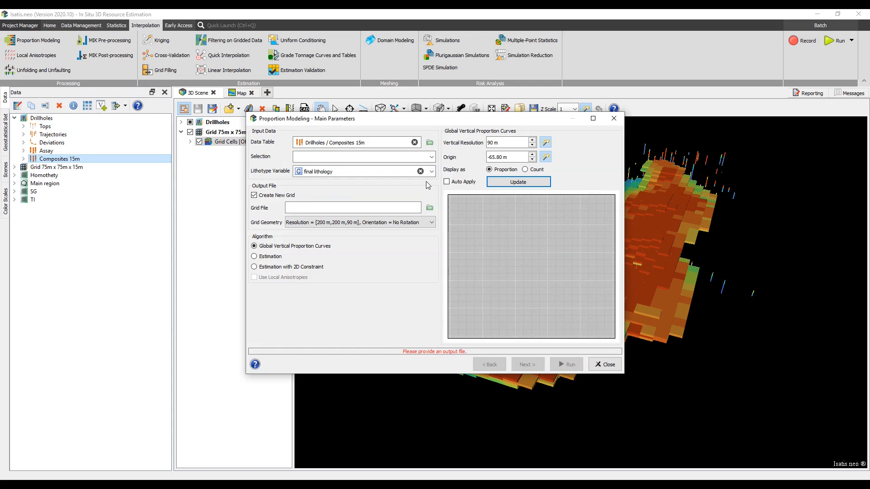
left_click(500, 186)
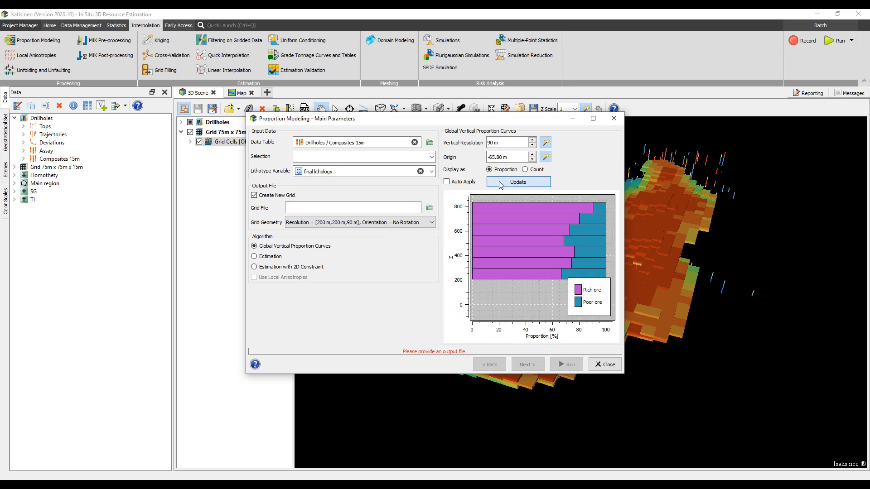
left_click(535, 171)
left_click(524, 184)
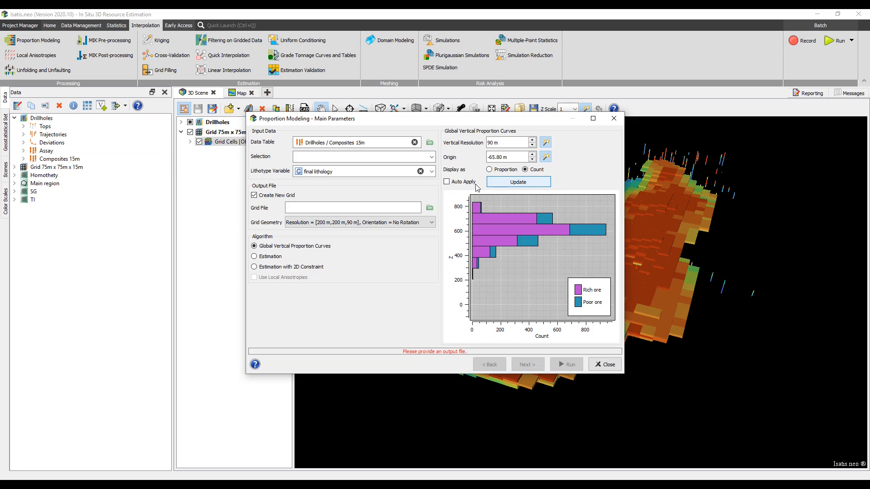
Output to the existing Grid 75m x 75m x 15m with the orebody selection instead of creating a new grid.
left_click(267, 196)
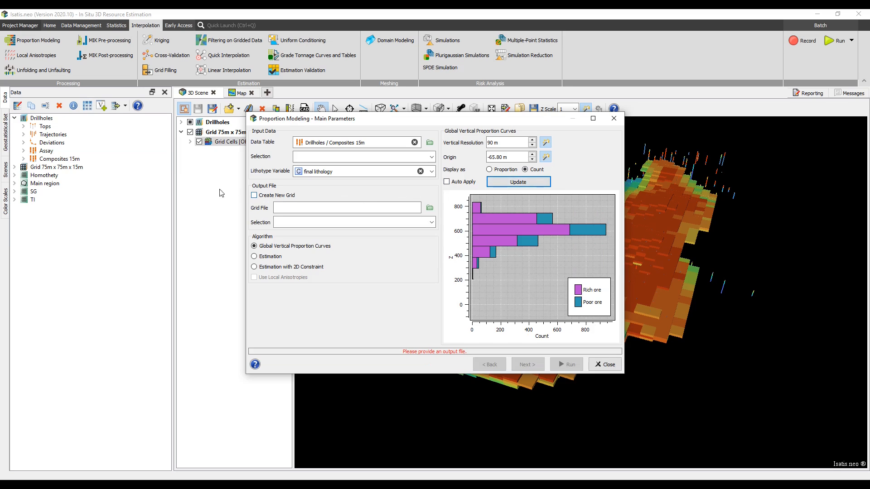
left_click_drag(93, 166, 306, 207)
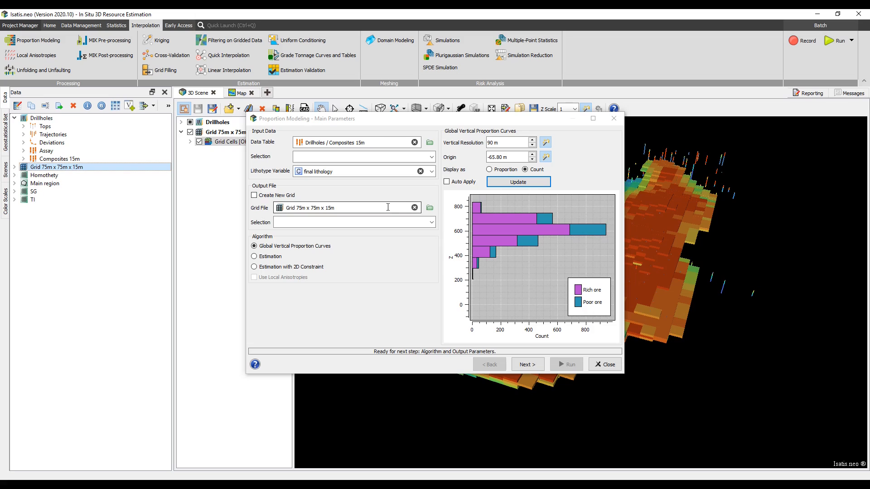
left_click(431, 222)
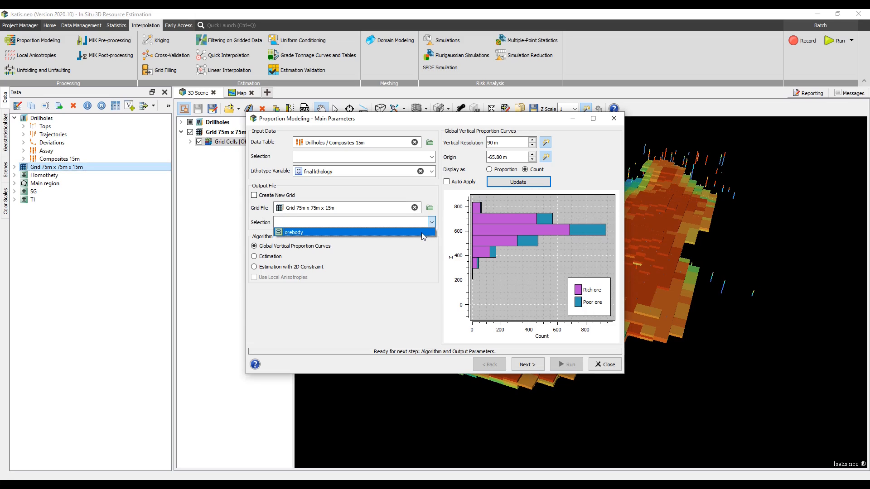
left_click(422, 233)
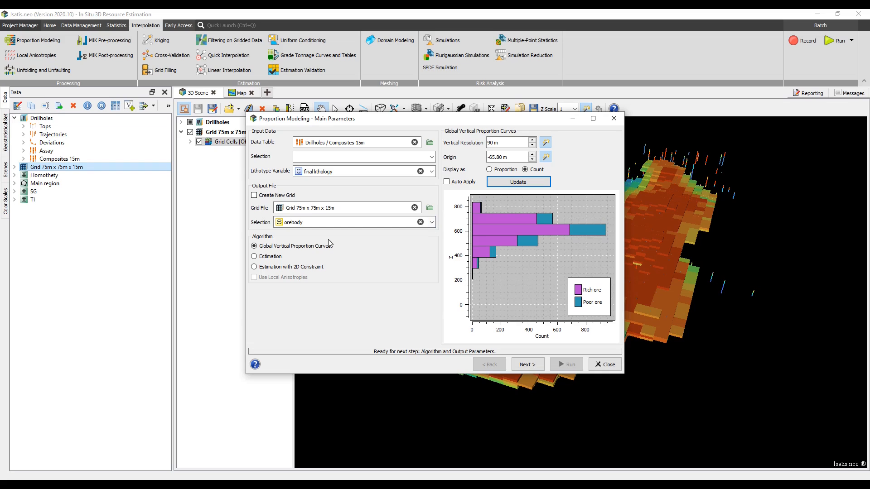
Keep the Global Vertical Proportion Curves algorithm and display the smoothed proportions in 3D Scene.
left_click(261, 269)
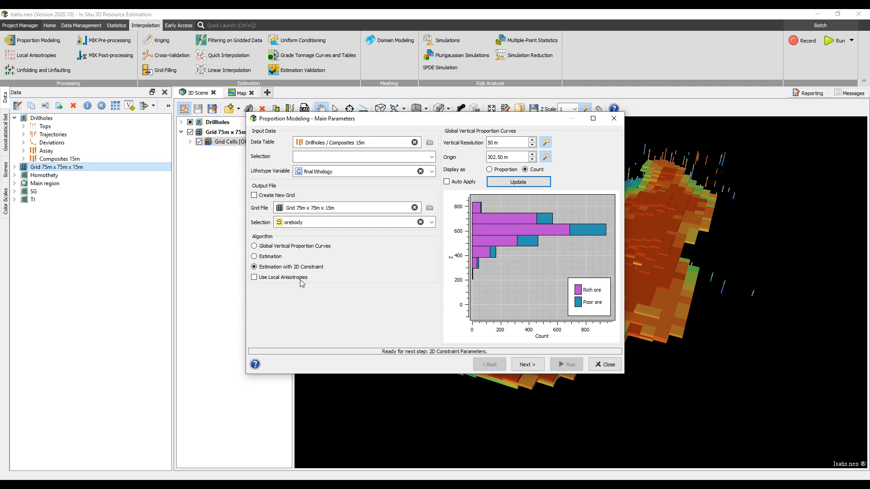
left_click(311, 247)
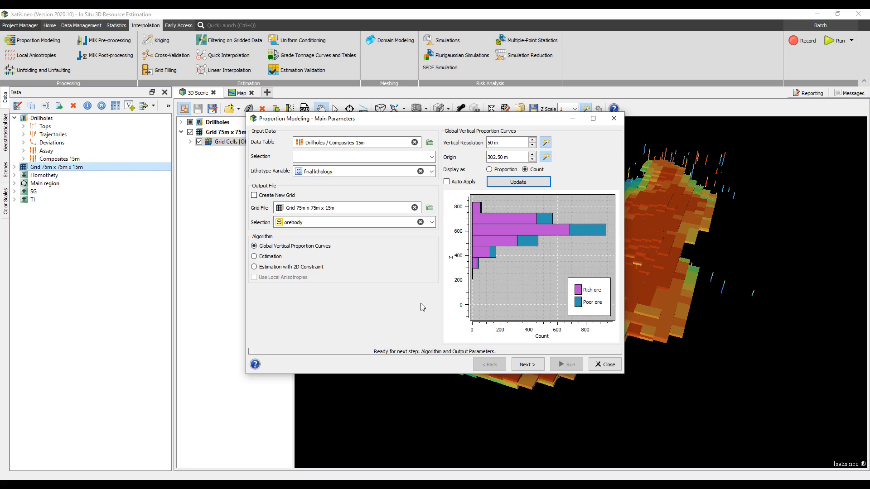
left_click(524, 365)
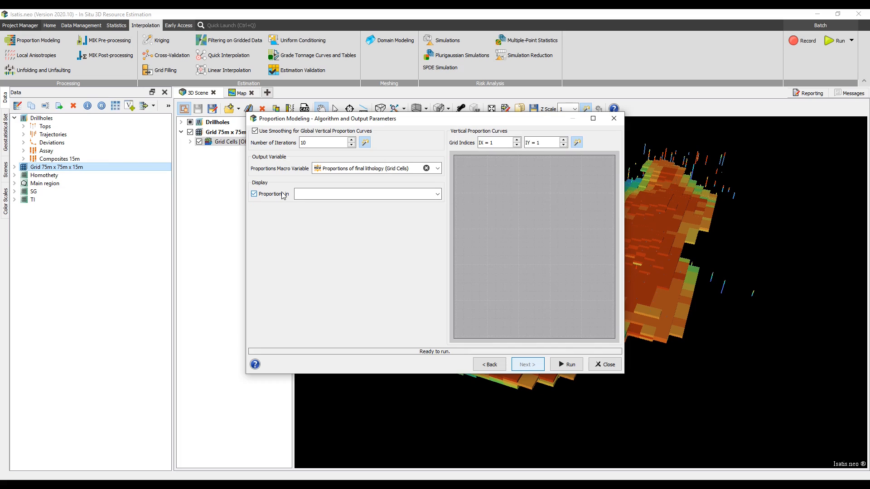
left_click(438, 194)
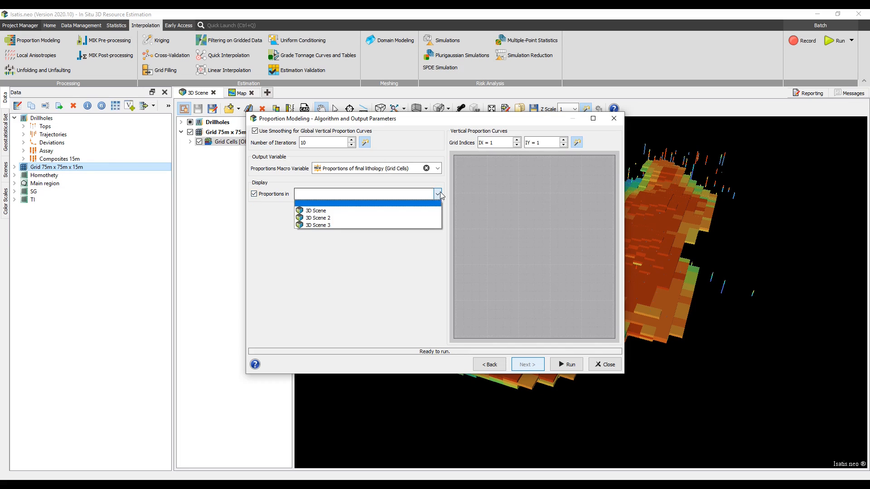
left_click(425, 211)
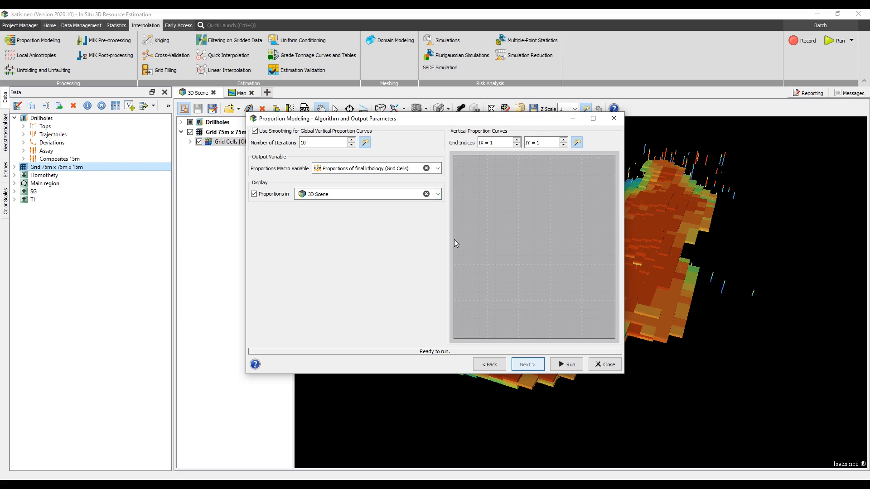
Run the proportion modeling and close the Algorithm and Output Parameters dialog.
left_click(556, 365)
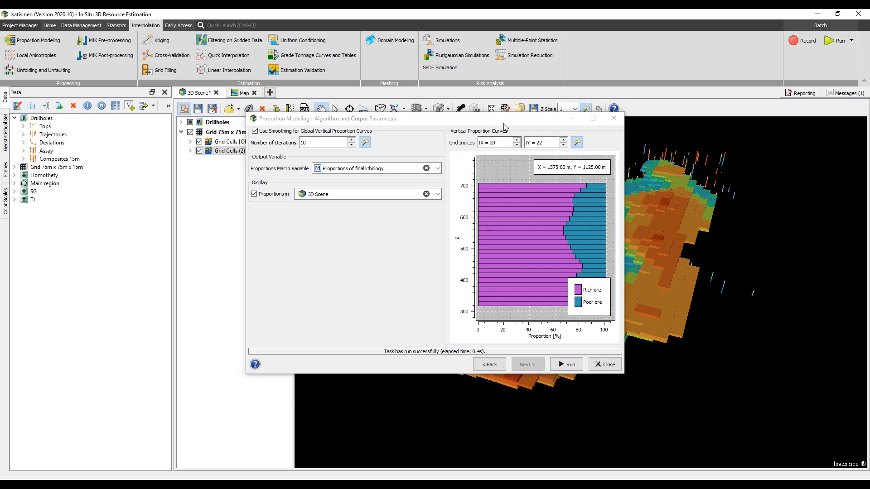
left_click_drag(504, 121, 265, 138)
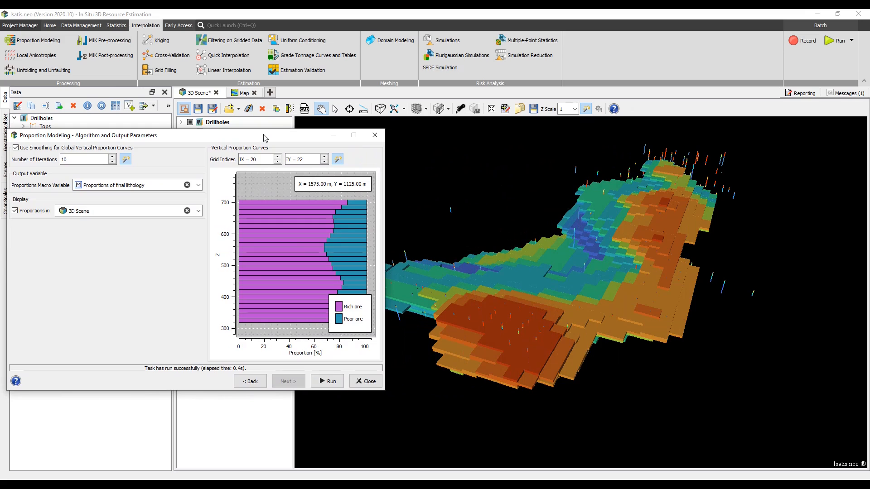
left_click(376, 136)
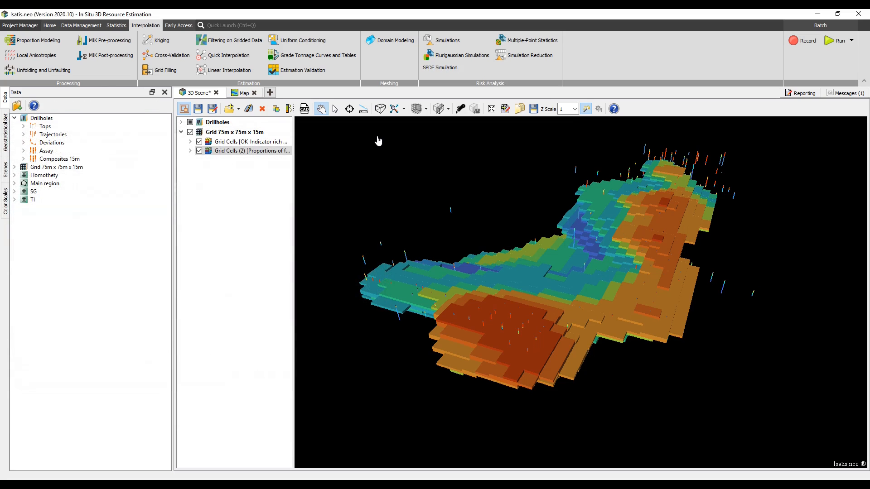
Open Multiple-Point Statistics with TI as the training image table and disable conditioning data.
left_click(531, 41)
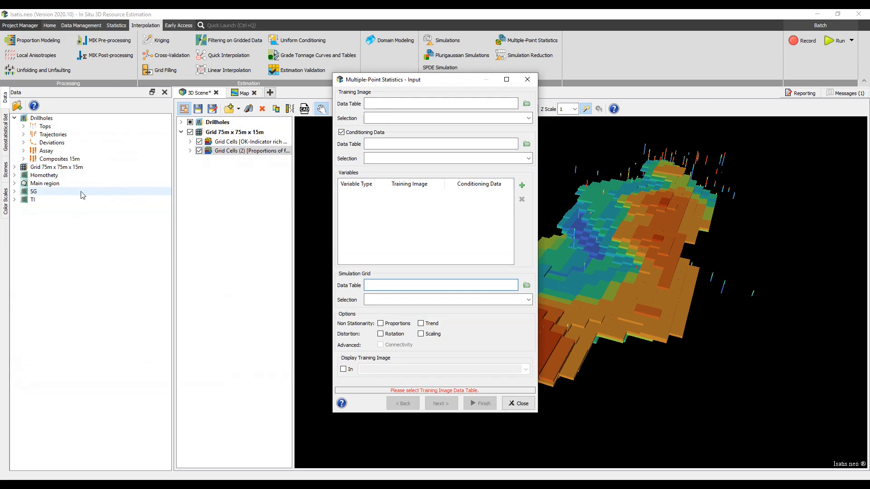
left_click_drag(70, 199, 383, 101)
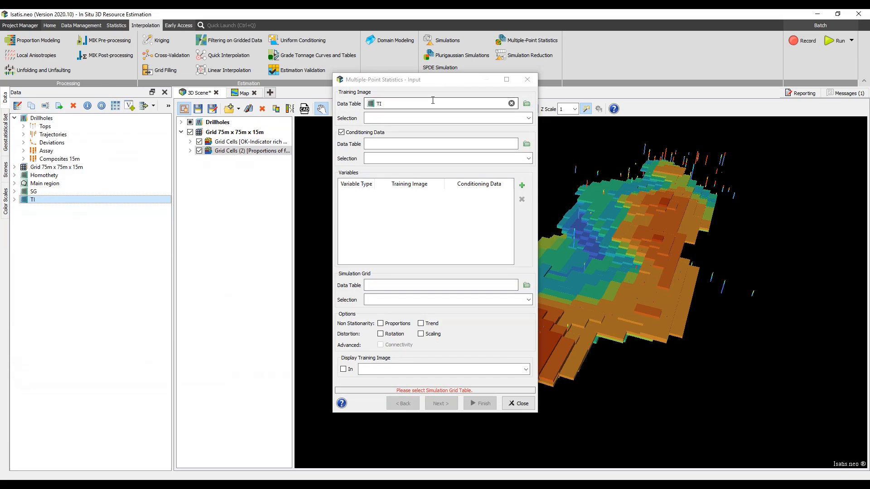
left_click(382, 132)
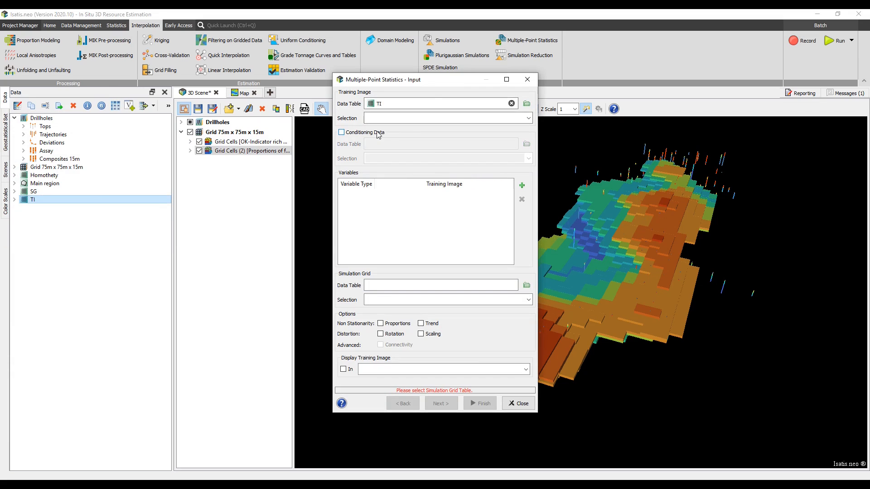
Add a categorical variable using Code from the training image.
left_click(521, 185)
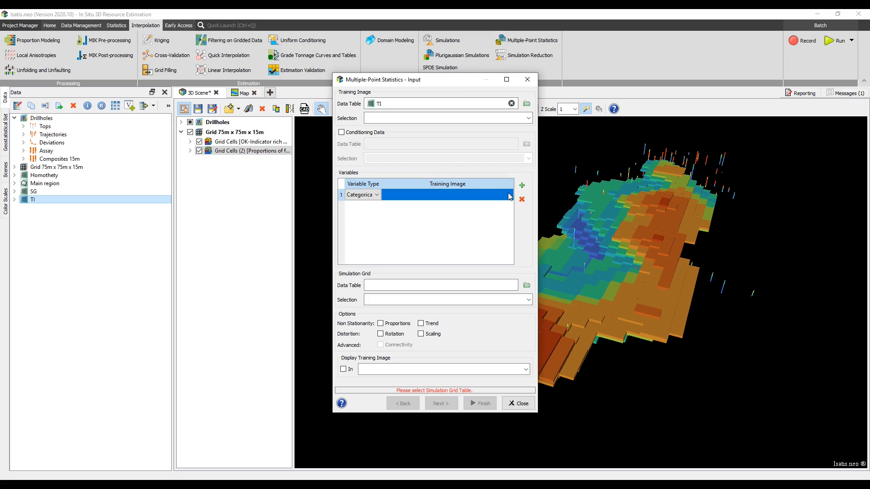
left_click(509, 198)
left_click(509, 195)
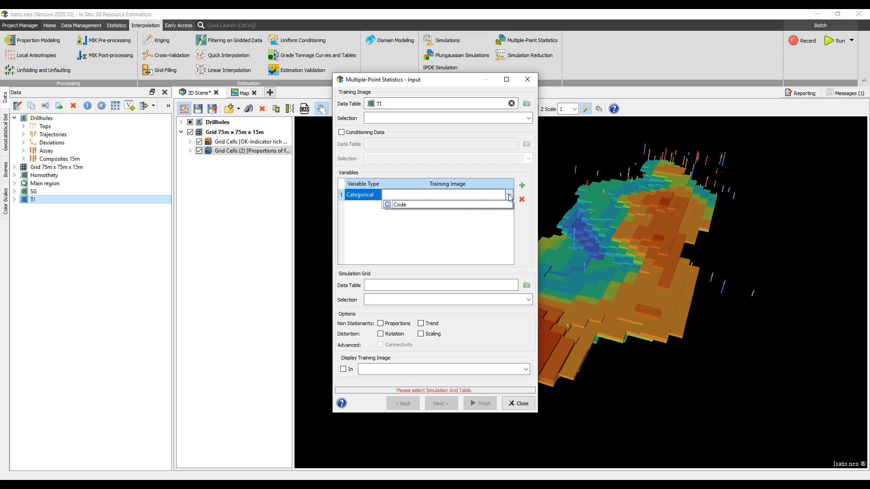
left_click(504, 206)
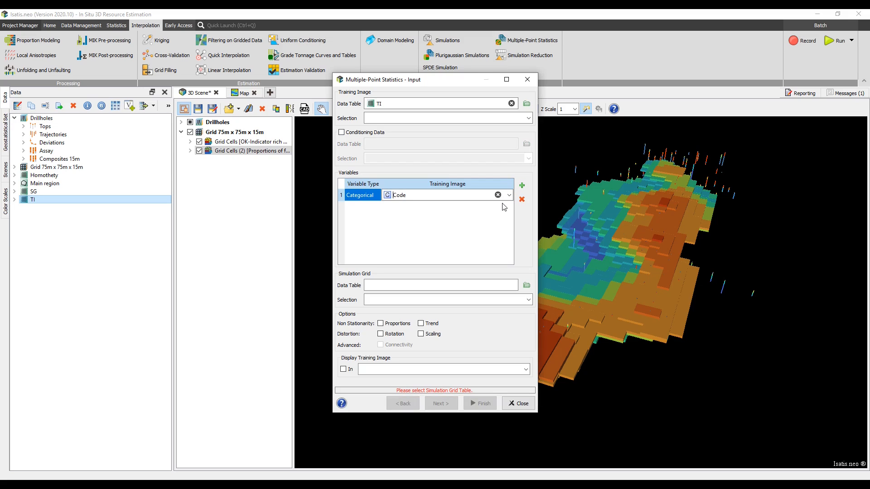
Display the training image in the Map.
left_click(344, 369)
left_click(525, 369)
left_click(519, 386)
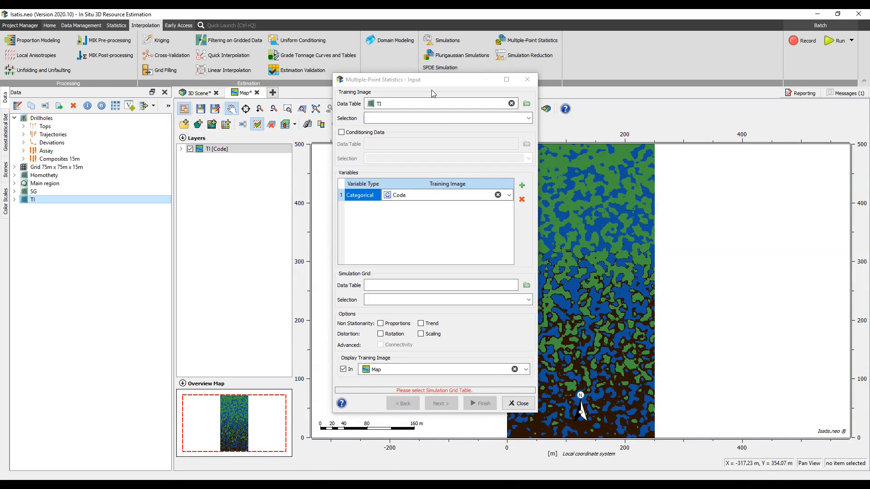
Set SG as the simulation grid, enable Trend and Scaling non-stationarity options, and continue.
left_click_drag(431, 85, 329, 106)
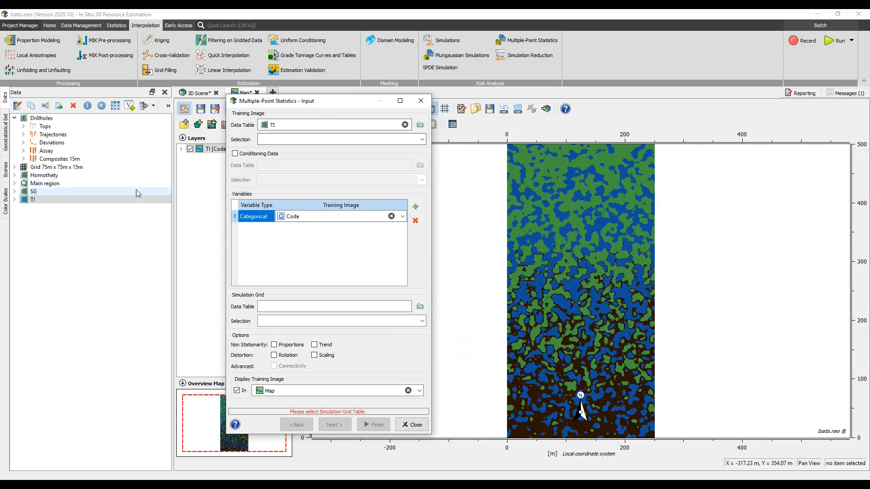
left_click_drag(121, 194, 257, 307)
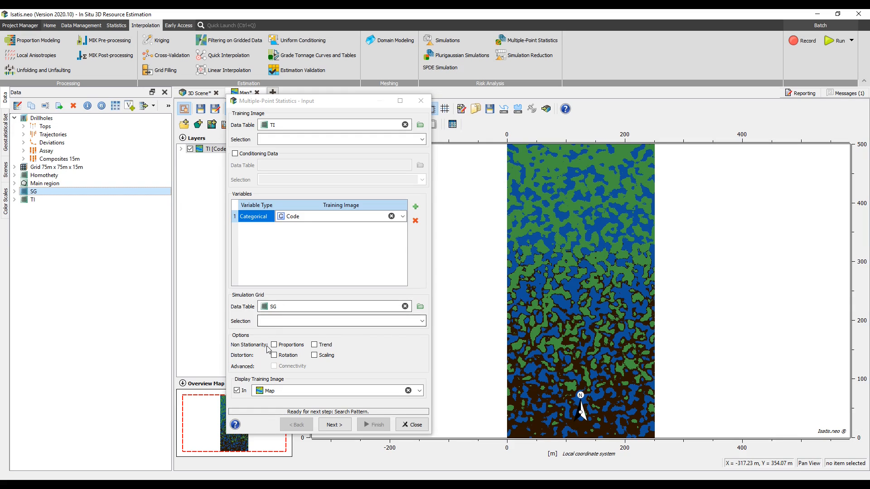
left_click(315, 345)
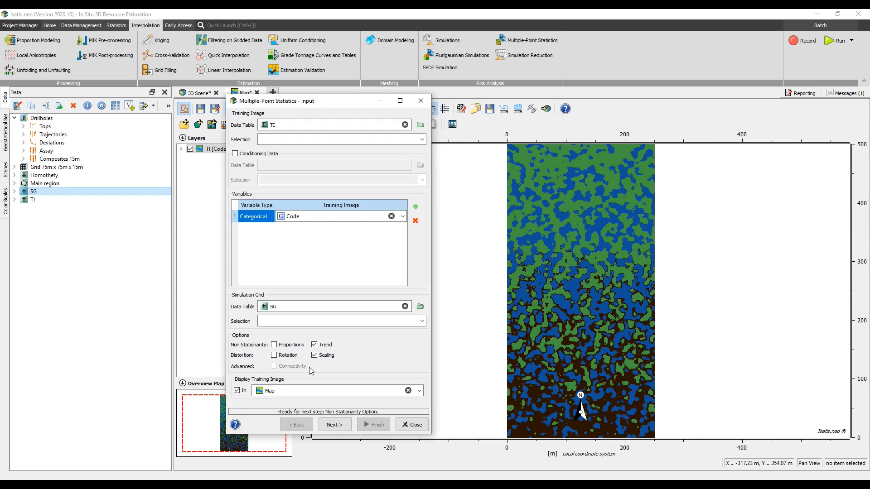
left_click(334, 425)
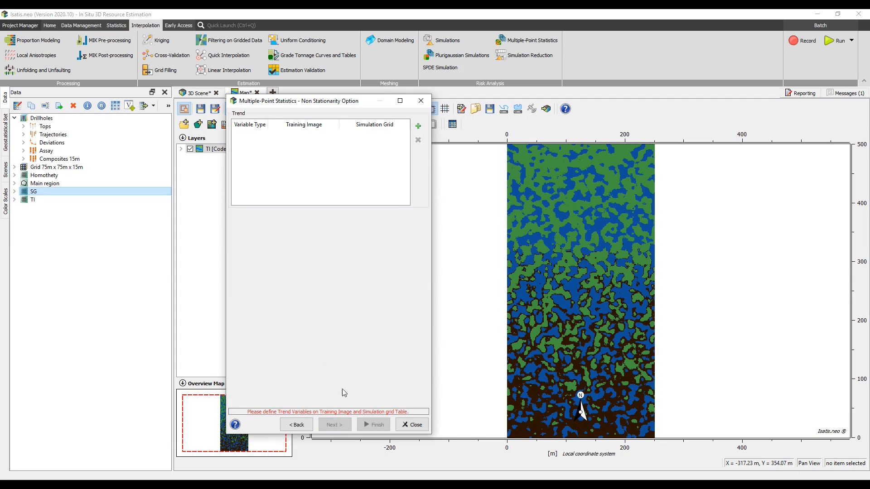
Add a trend variable pairing training image and simulation grid variables, then continue to distortion options.
left_click(418, 127)
left_click(347, 135)
left_click(342, 147)
left_click(405, 137)
left_click(385, 154)
left_click(334, 424)
Use Homothety as auxiliary grid with local X and Y scaling variables, ScalingY for Y-scaling.
left_click(231, 116)
left_click_drag(45, 175, 346, 116)
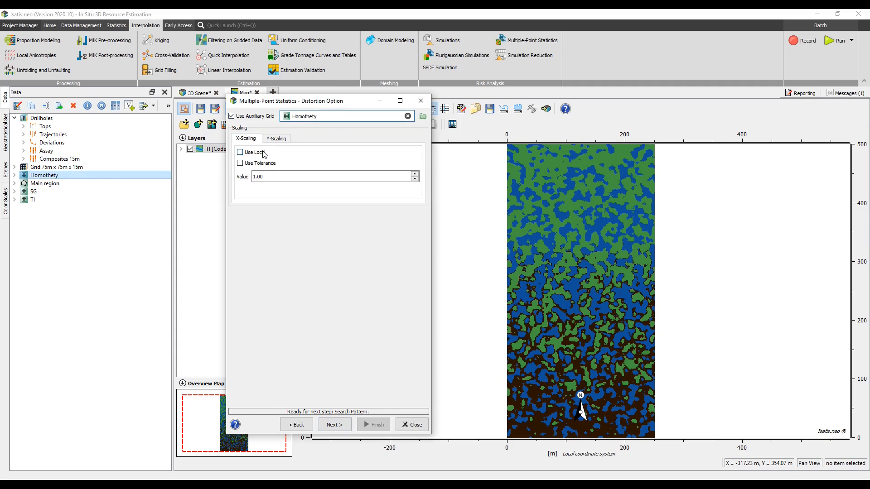
left_click(335, 176)
left_click(335, 228)
left_click(276, 138)
left_click(255, 153)
left_click(415, 176)
left_click(394, 236)
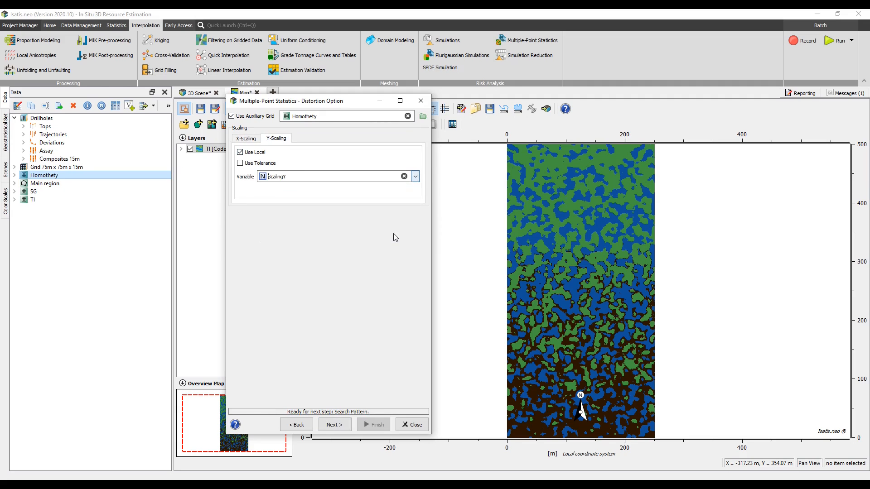
Continue to the search pattern and preview one simulation in the Map.
left_click(333, 425)
left_click(268, 116)
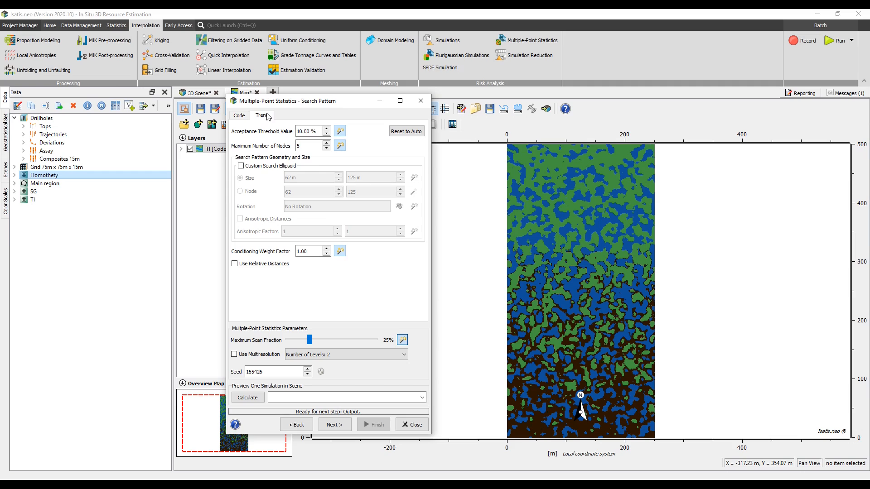
left_click(419, 398)
left_click(415, 414)
left_click(260, 398)
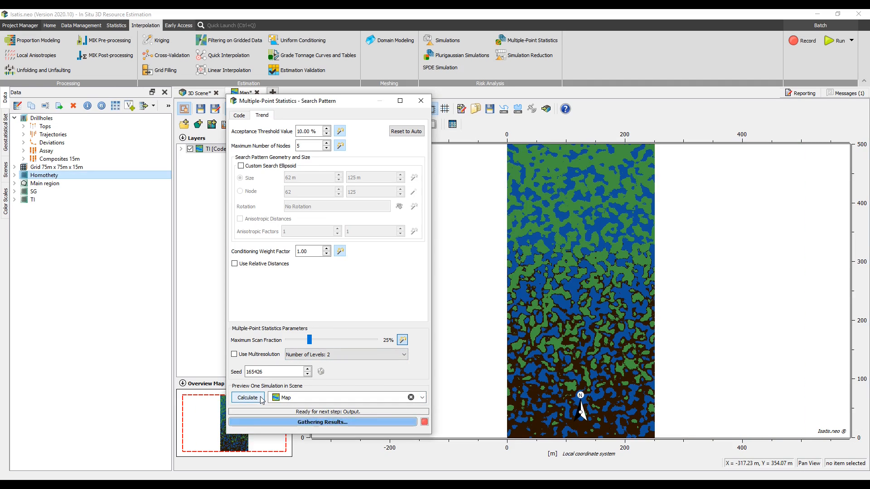
Set 10 realizations and enable the Proportion output alongside the Simulation output.
left_click(335, 425)
left_click(337, 126)
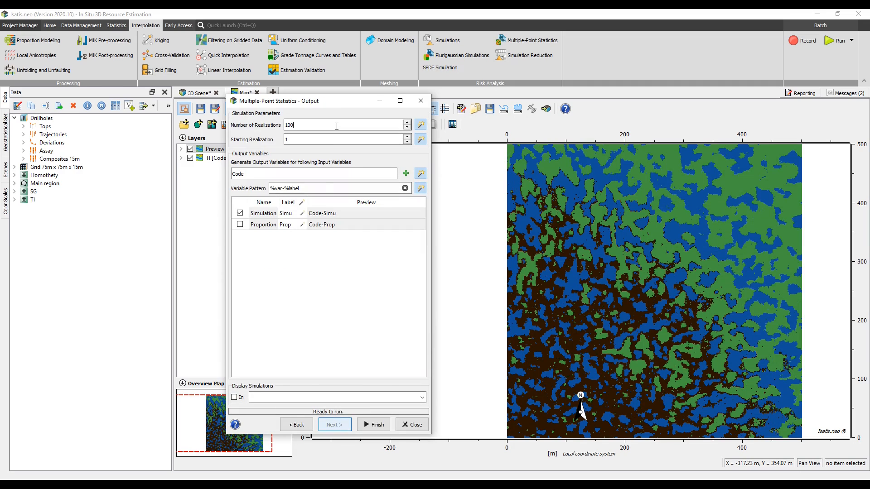
key("BackSpace")
left_click(239, 224)
Display the simulations in the Map and finish the Multiple-Point Statistics run.
left_click(234, 397)
left_click(387, 397)
left_click(390, 410)
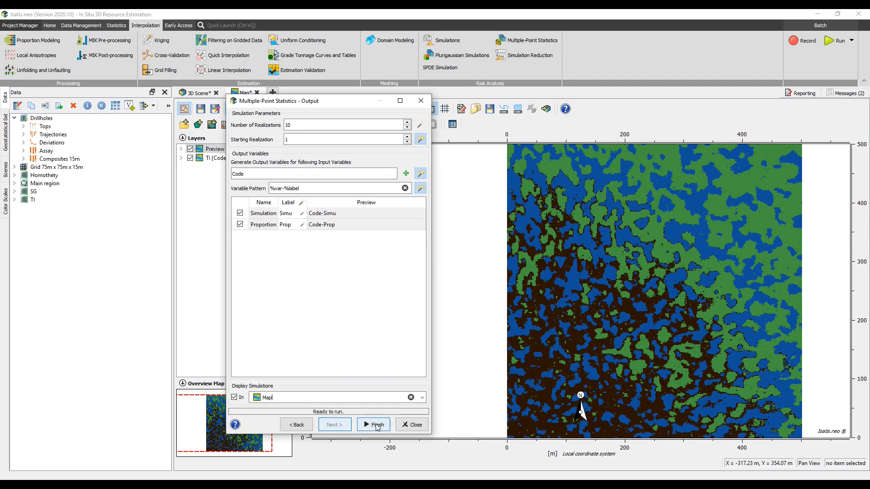
left_click(377, 425)
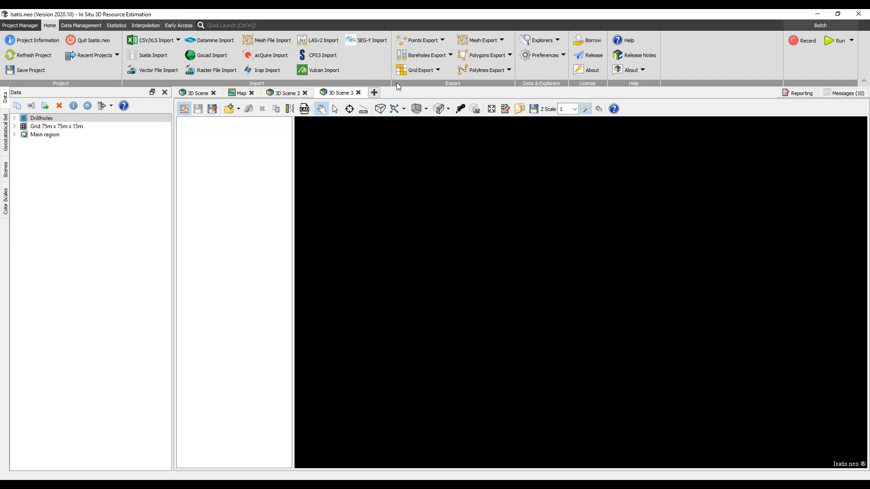
Try exporting Grid 75m x 75m x 15m to Vulcan and close the export dialog without running.
left_click(435, 72)
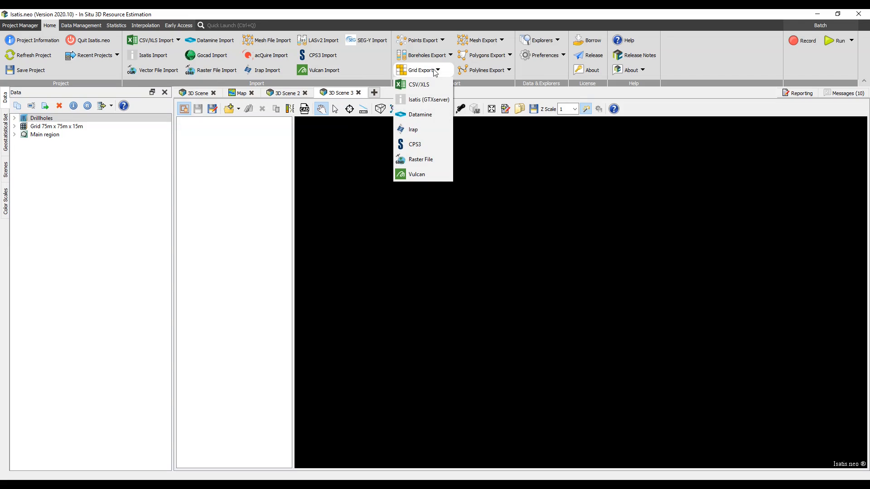
left_click(432, 175)
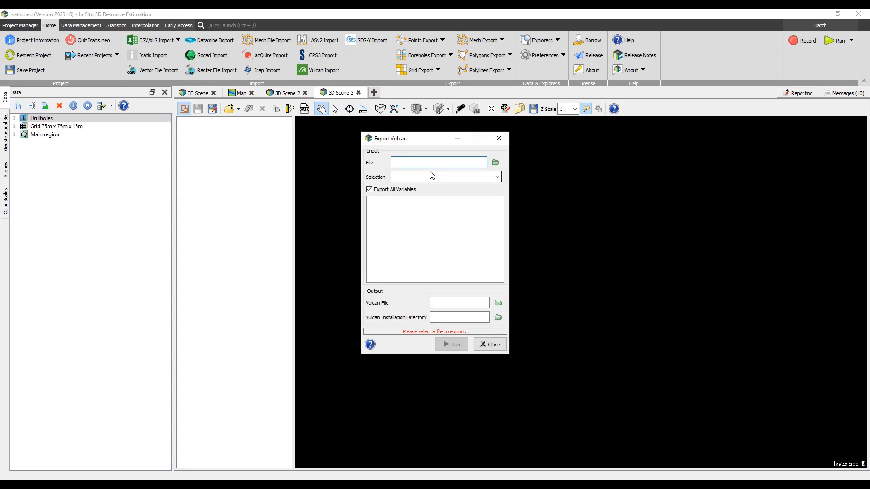
left_click(86, 127)
left_click_drag(86, 126, 436, 161)
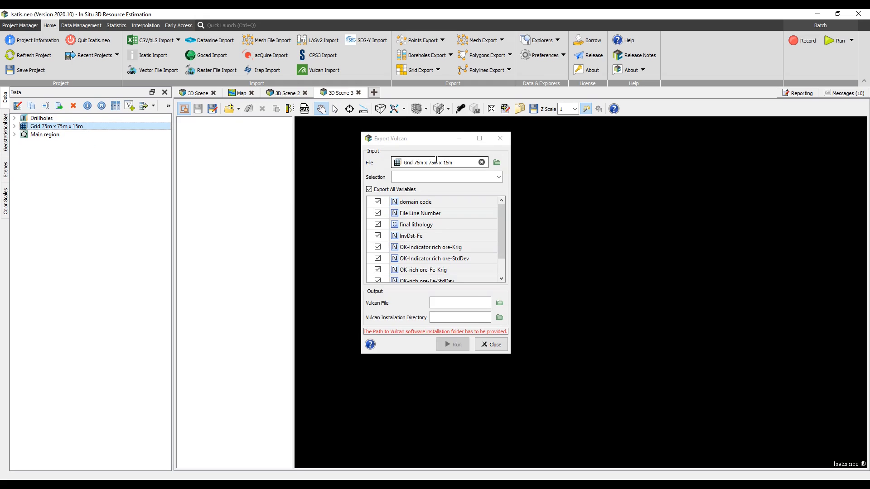
left_click(498, 347)
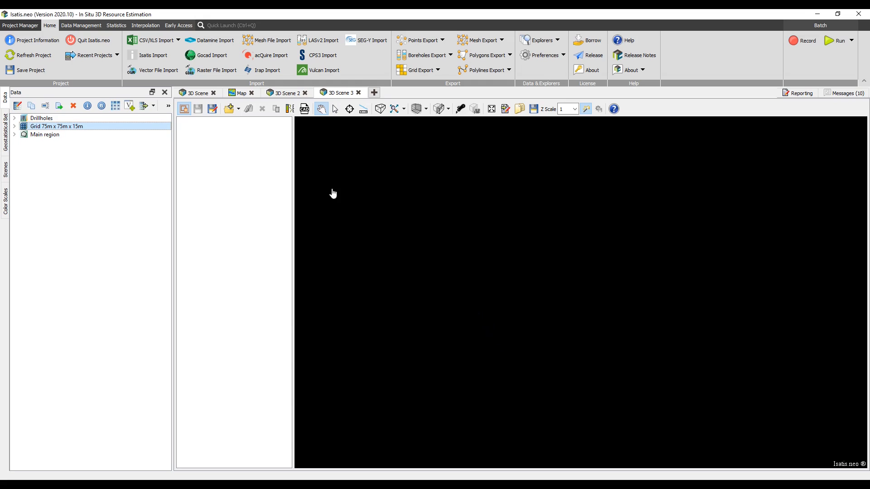
Import the Eclipse GRDECL file as grid Gulfaks displayed in 3D Scene 3.
left_click(191, 28)
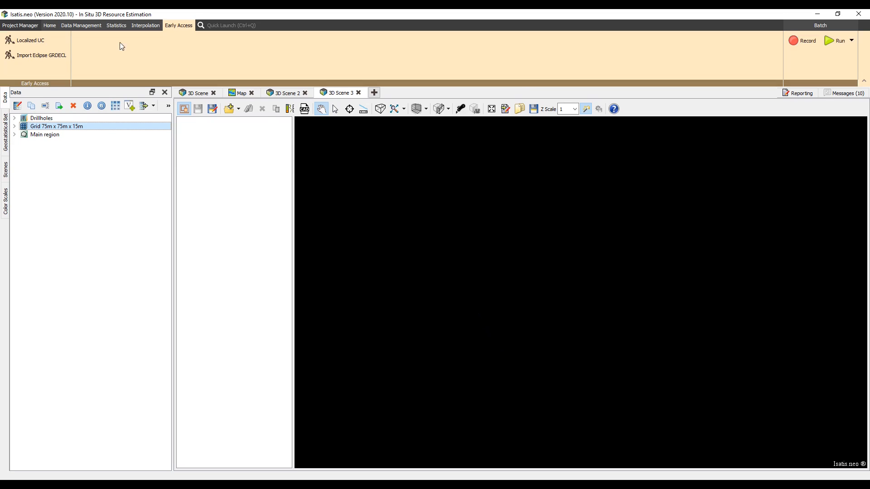
left_click(42, 55)
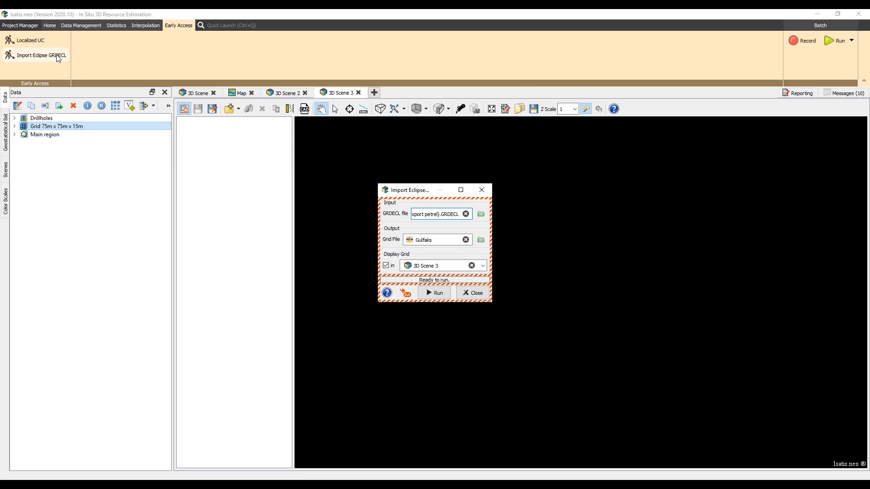
left_click(433, 294)
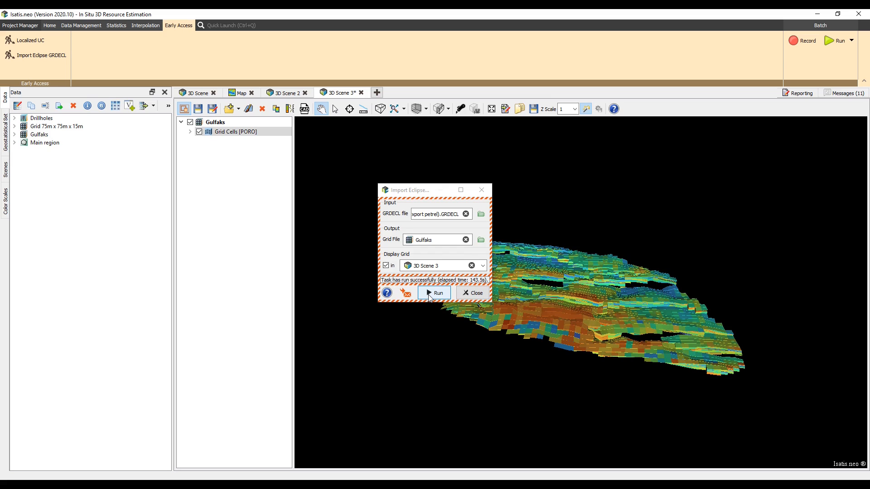
left_click(480, 190)
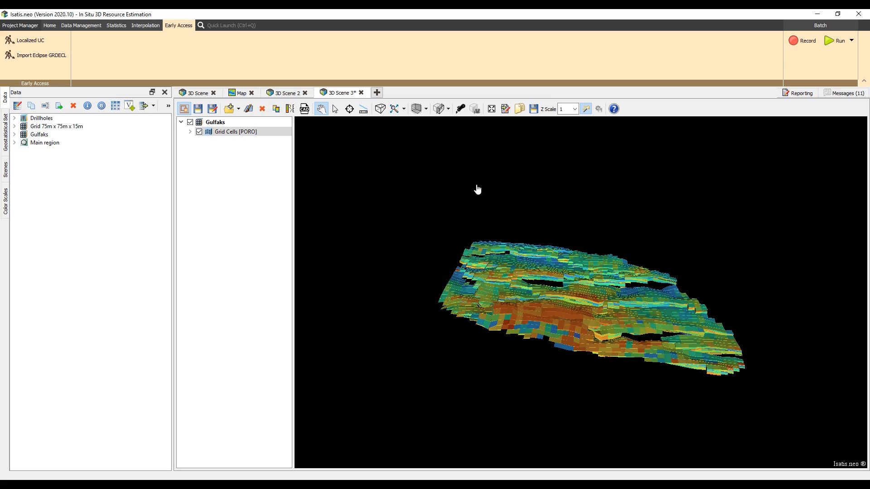
Import one_core_samples.csv as a new borehole file, Drillholes one core samples, displayed in 3D Scene 2.
left_click(49, 26)
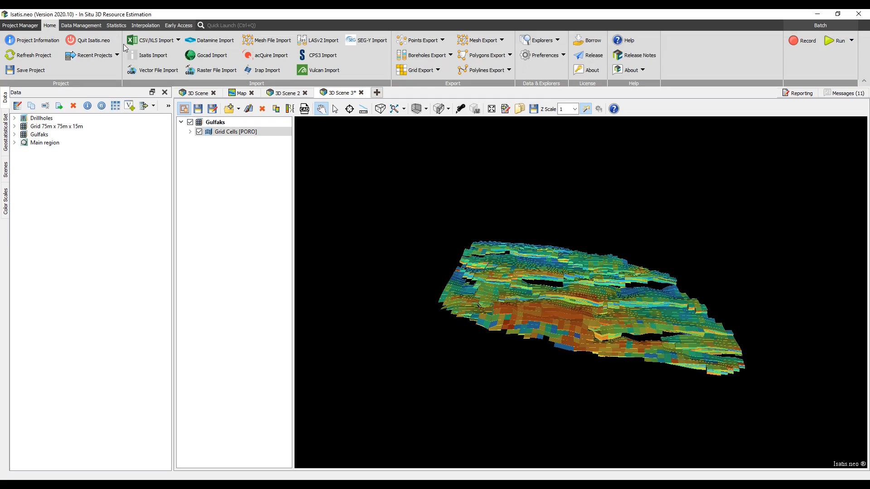
left_click(152, 42)
left_click(149, 70)
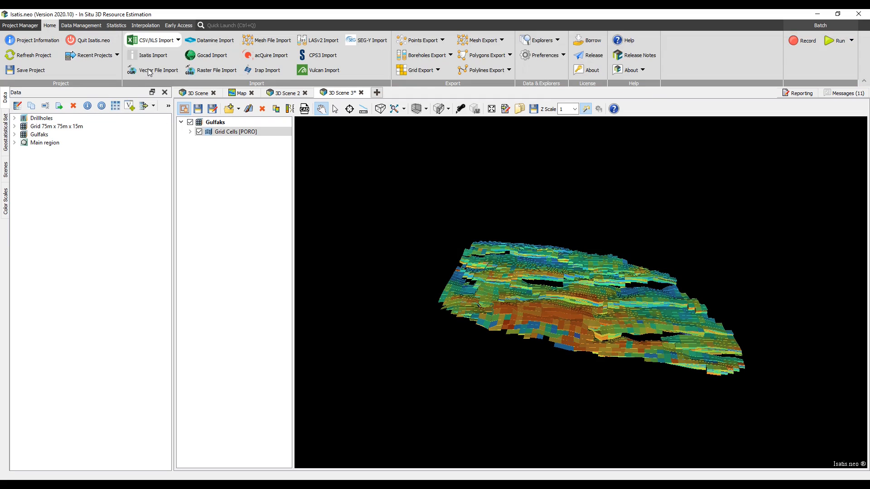
left_click(333, 197)
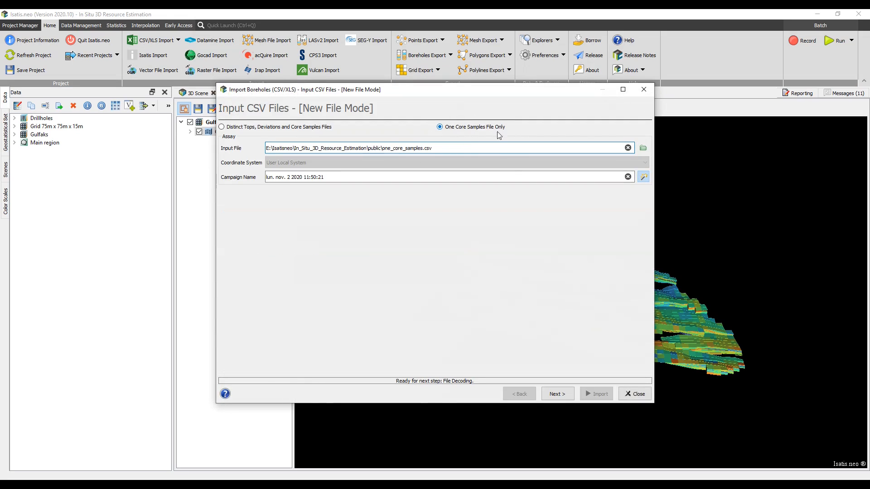
left_click(557, 395)
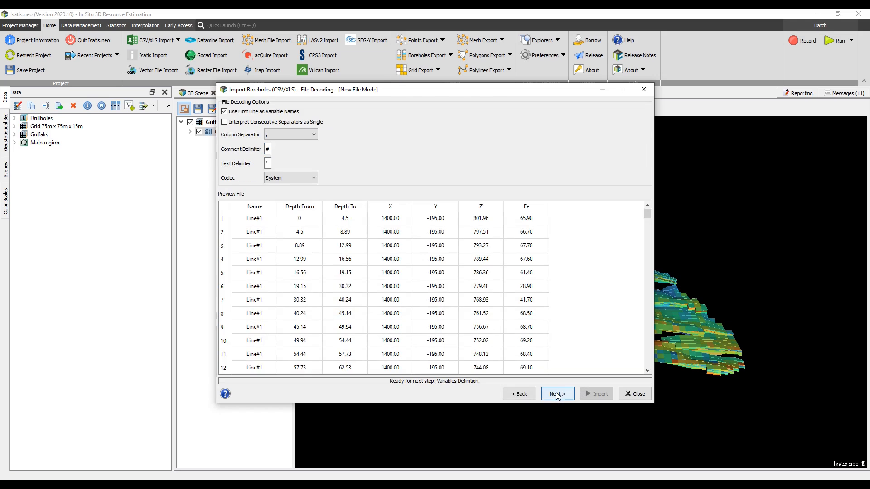
left_click(556, 395)
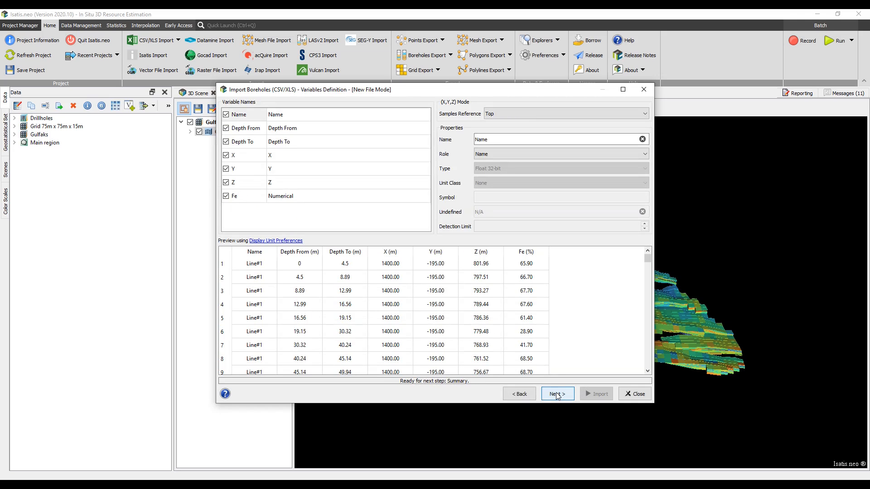
left_click(557, 394)
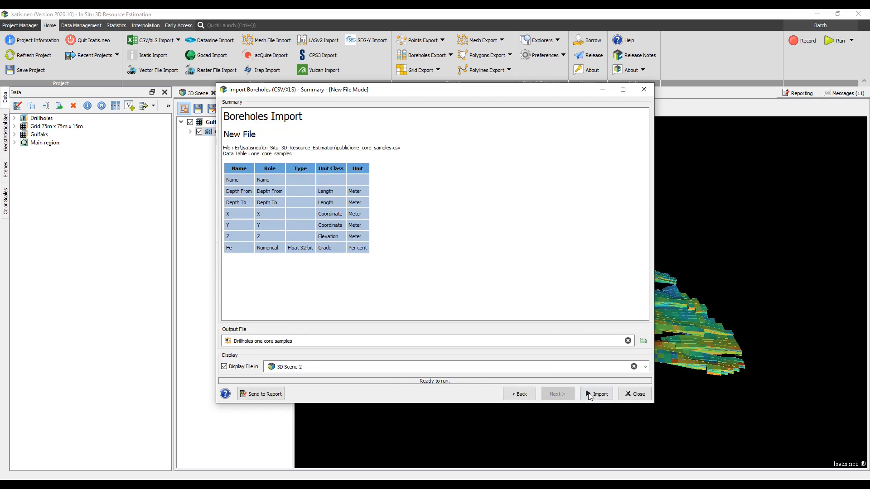
left_click(595, 394)
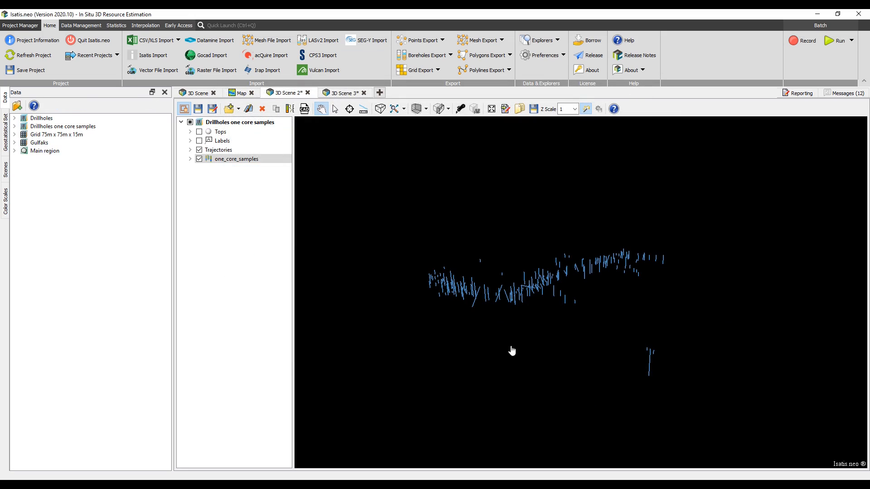
Start a new borehole CSV import with separate Collar.csv, Survey.csv and core sample files, using Interpolated Azimuth and Dip desurveying.
left_click(169, 44)
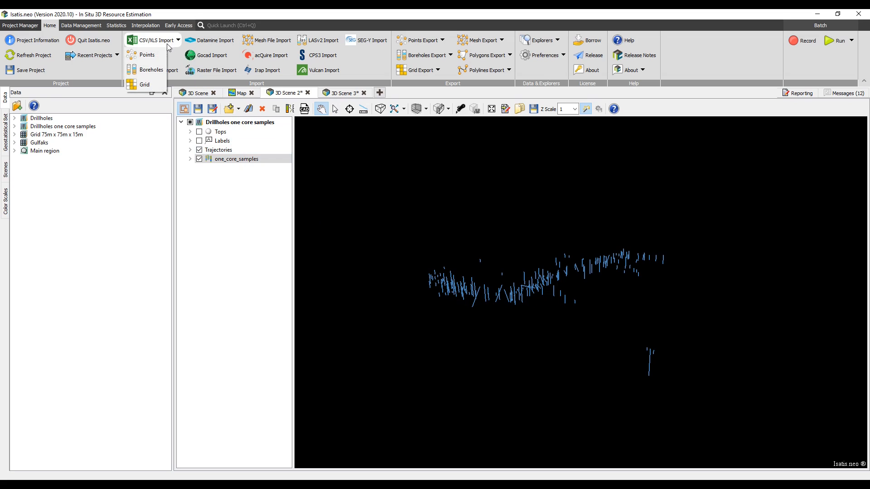
left_click(150, 69)
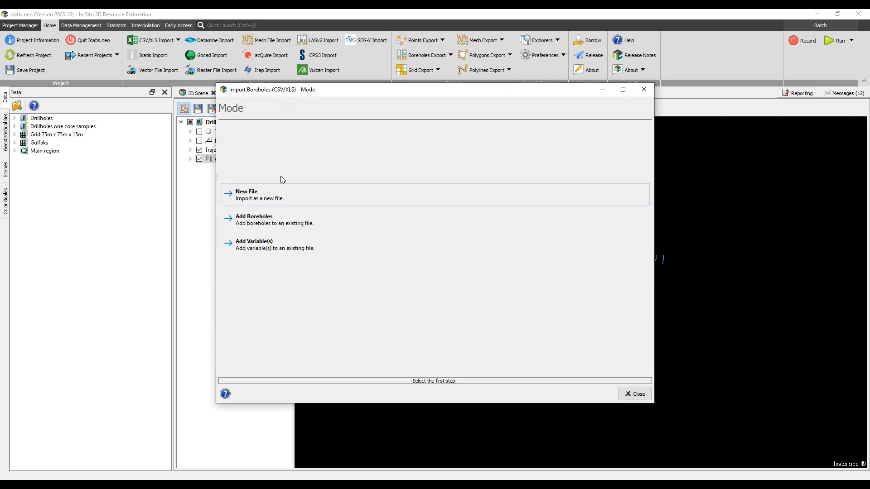
left_click(291, 187)
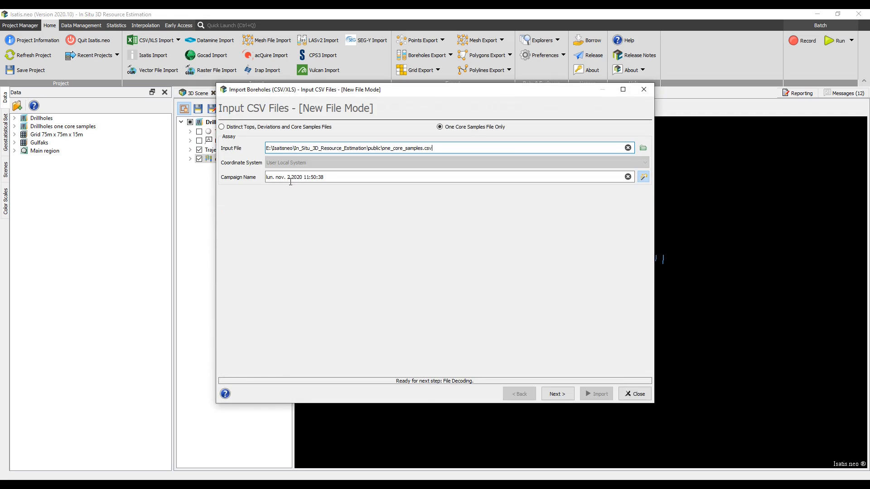
left_click(272, 127)
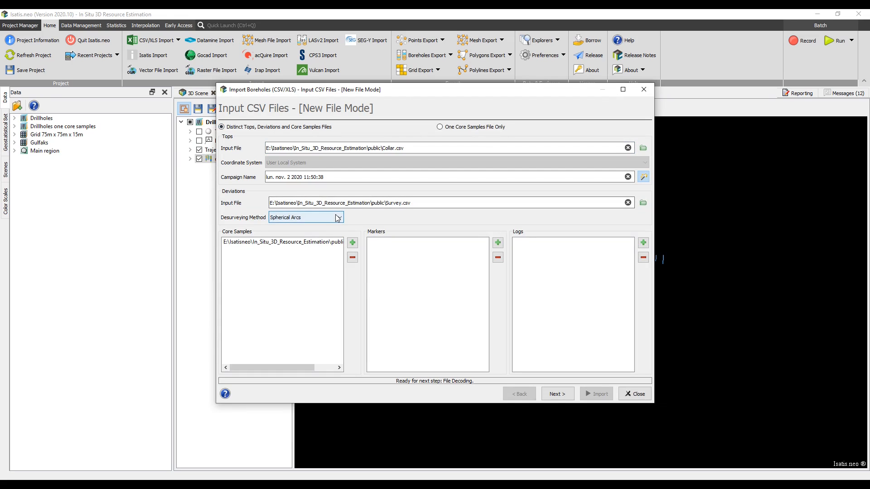
left_click(338, 218)
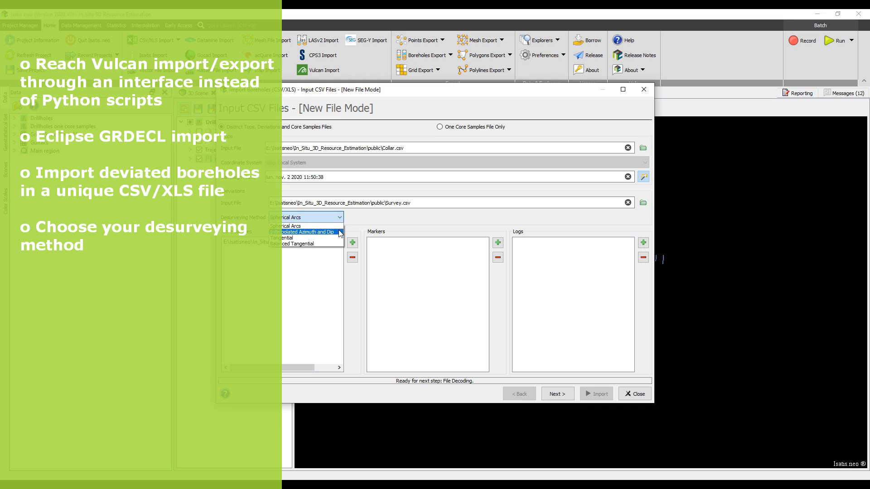
left_click(341, 233)
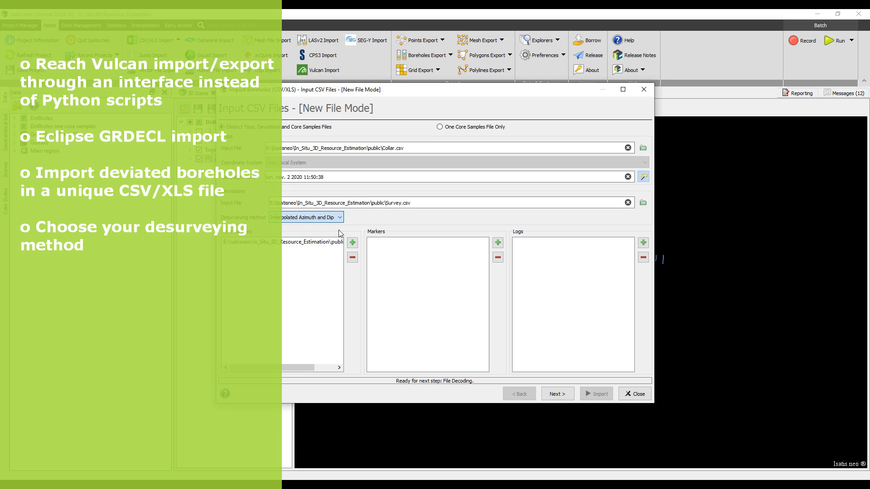